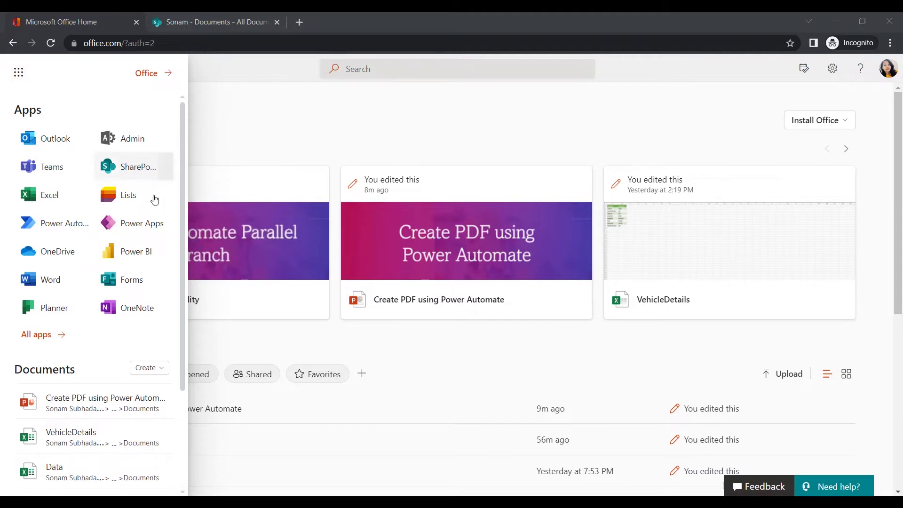
Open Power Automate from the Office app launcher in a new browser tab.
click(87, 224)
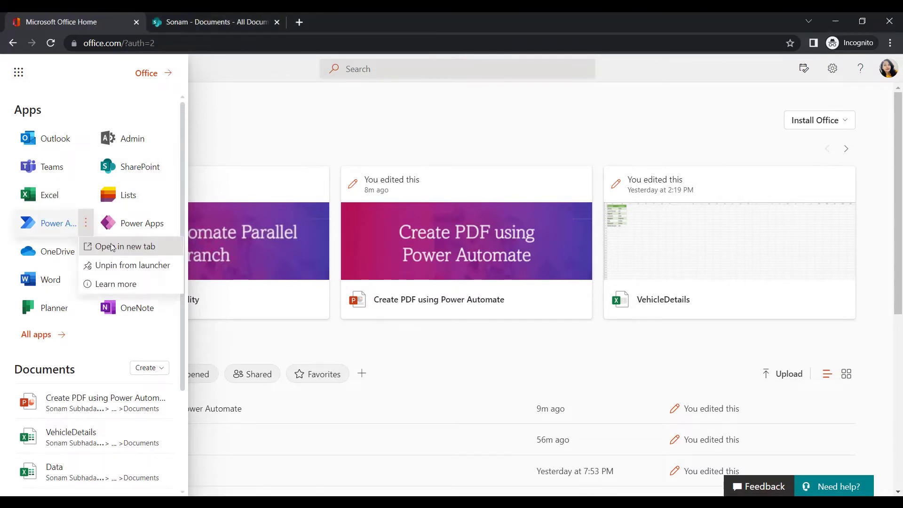
click(113, 189)
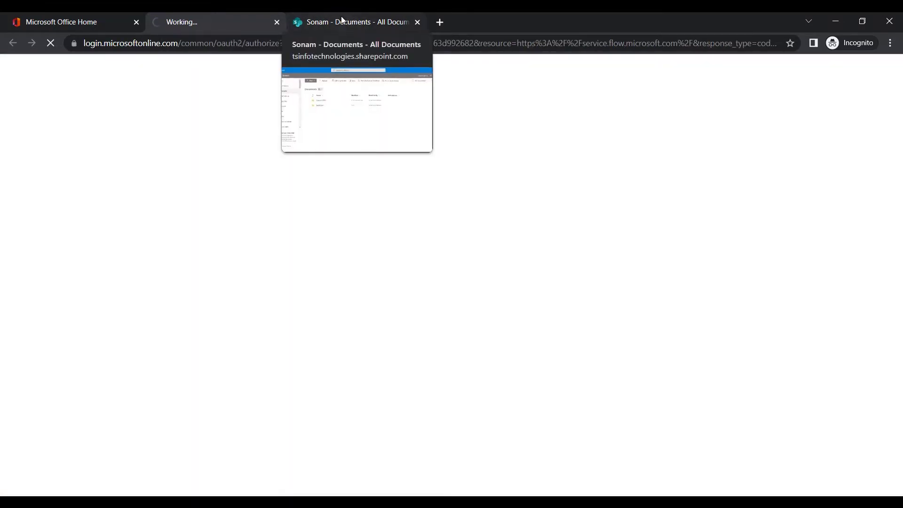
Inspect the contents of TestFolder and Convert PDFs in the SharePoint Documents library, returning to the library root.
click(325, 18)
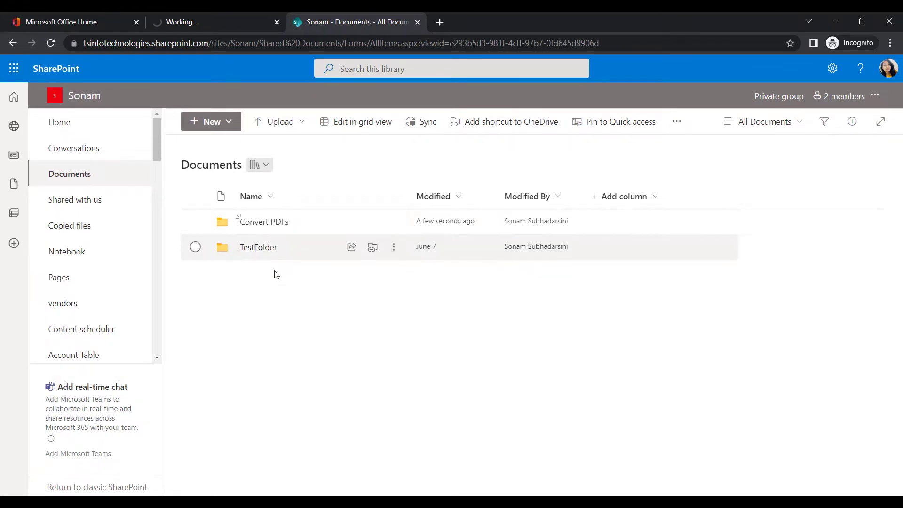
click(263, 249)
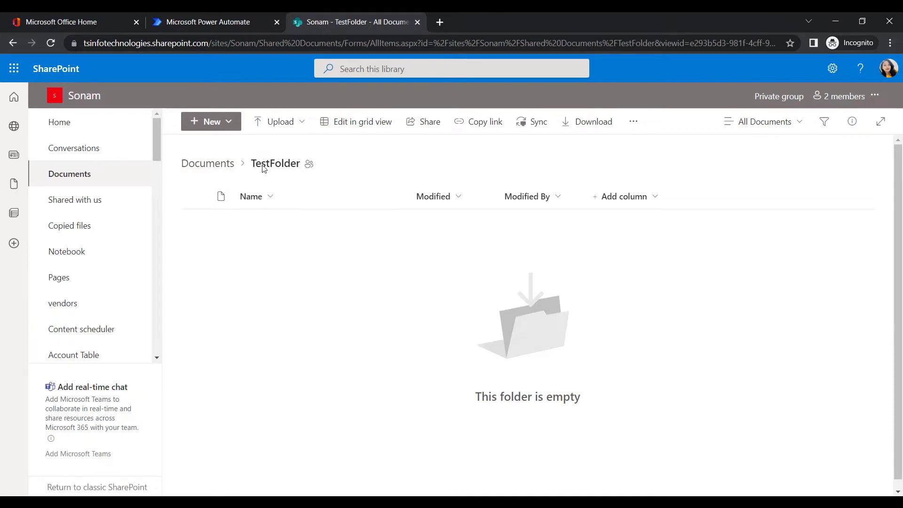
click(200, 173)
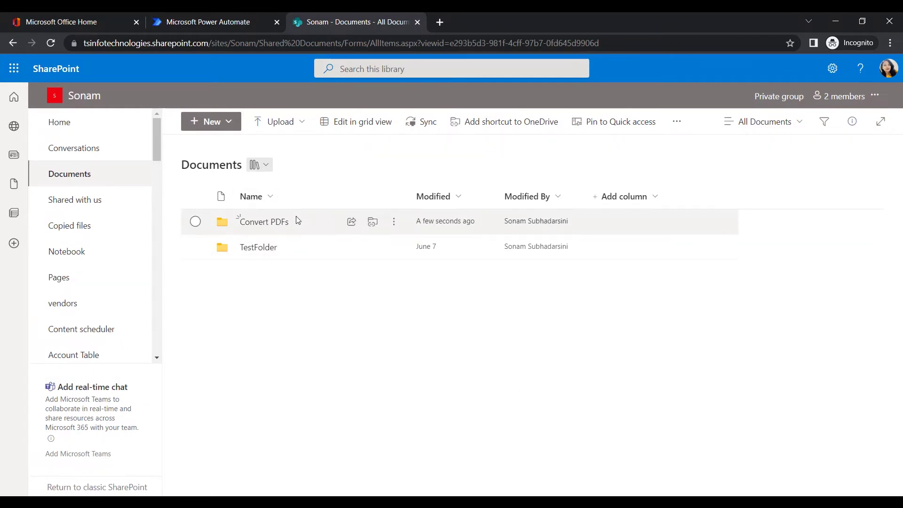
click(256, 249)
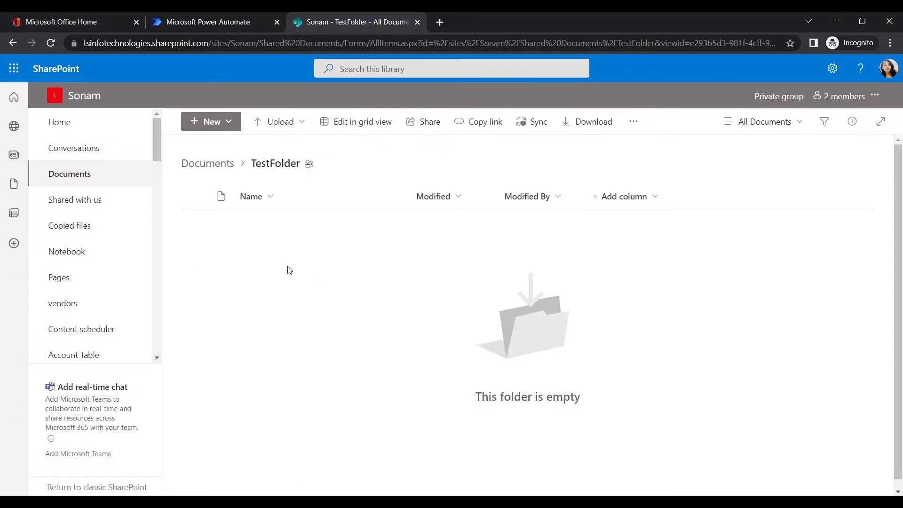
click(207, 164)
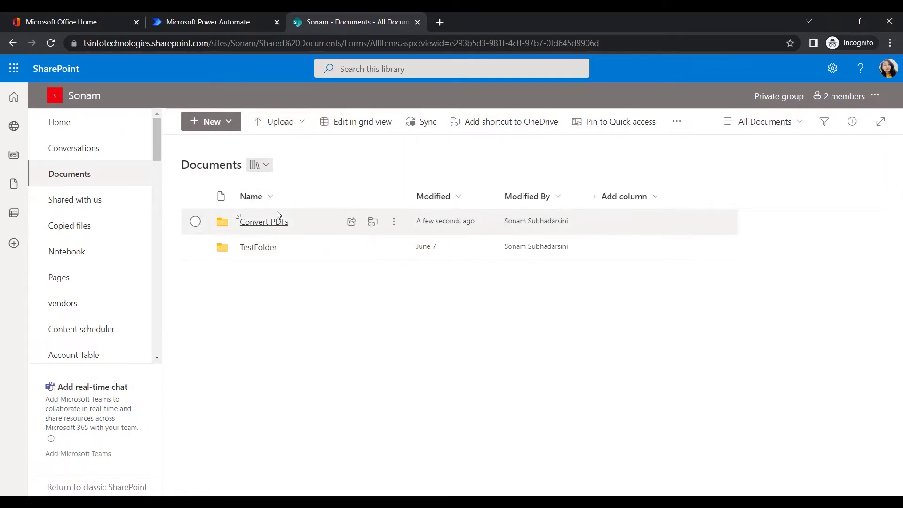
click(266, 224)
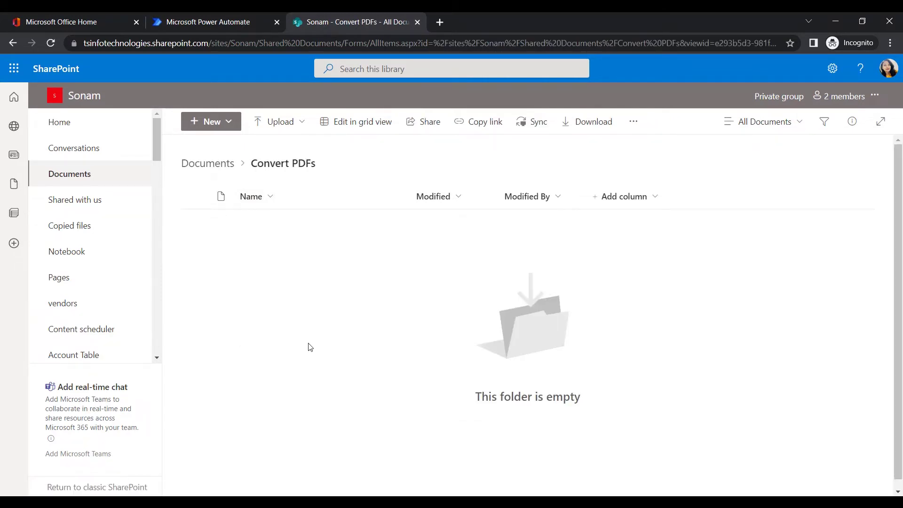
click(185, 166)
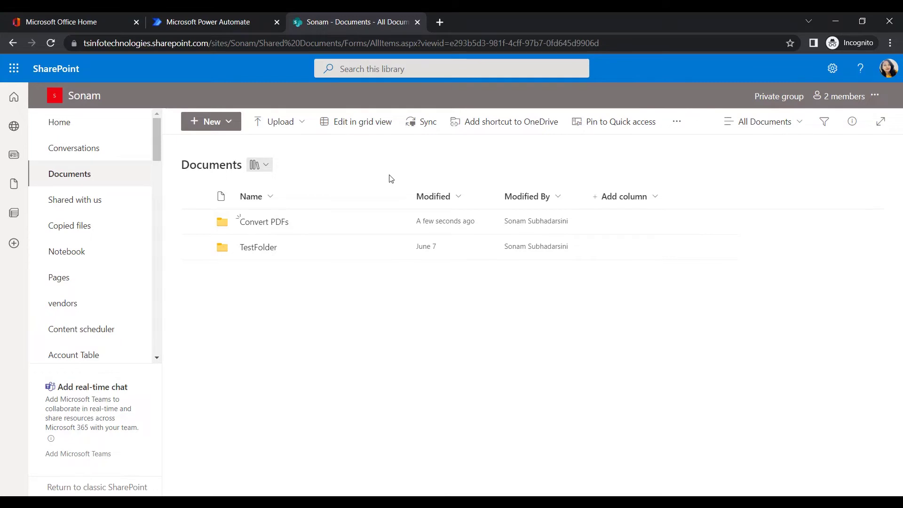
Switch to Power Automate and start a new automated cloud flow named "Convert PDF Using Automated flow".
click(199, 16)
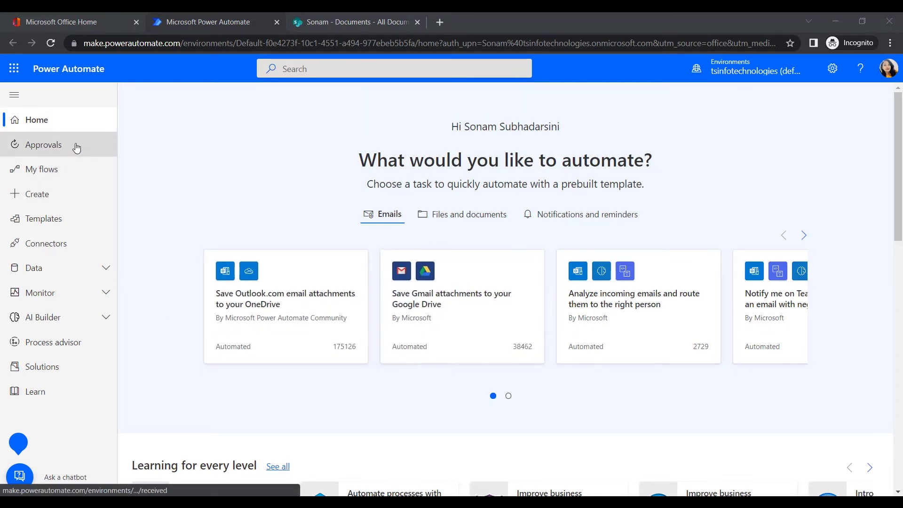
click(64, 196)
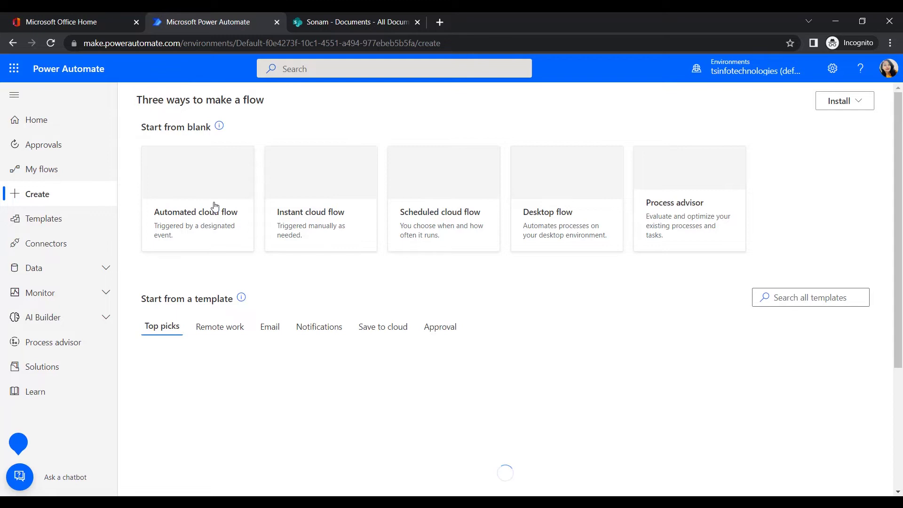
click(214, 207)
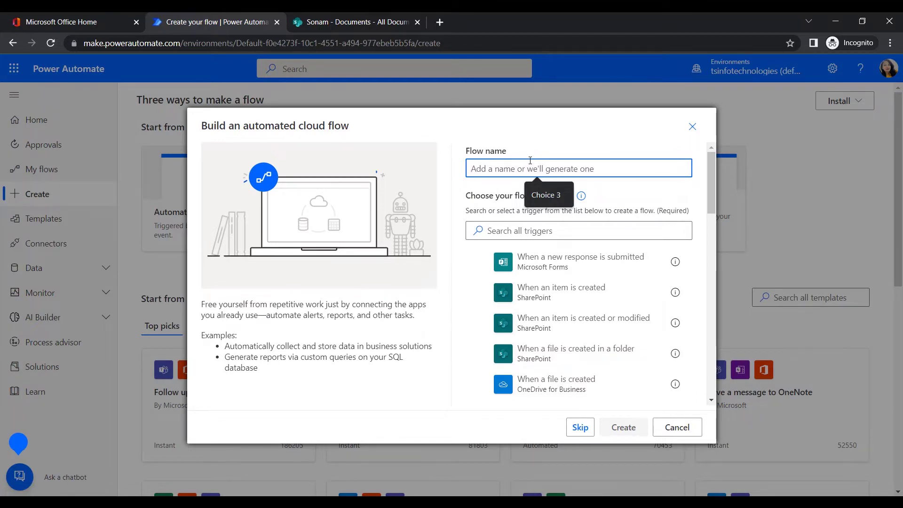
text(Convert PDF Using Automated flow)
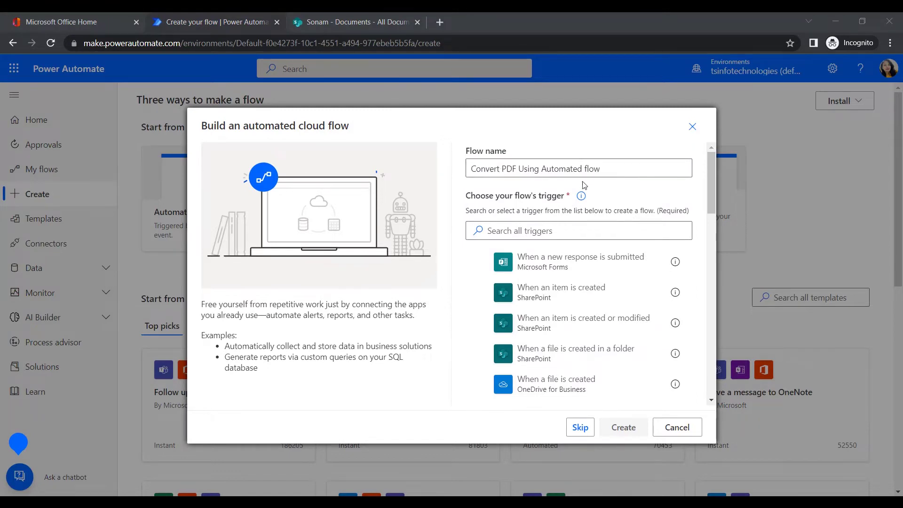
Choose the SharePoint trigger "When a file is created (properties only)" and create the flow.
scroll(576, 188, down, 3)
scroll(578, 200, up, 3)
click(569, 229)
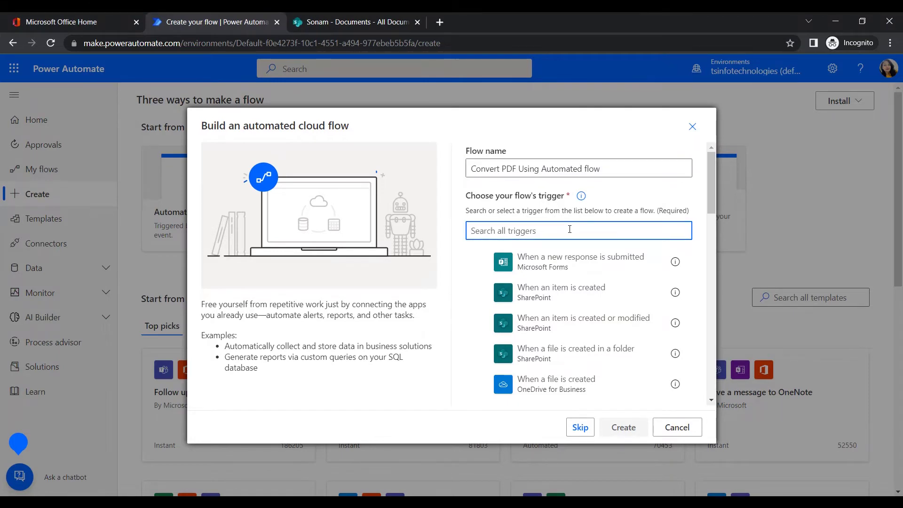
text(Wher a file)
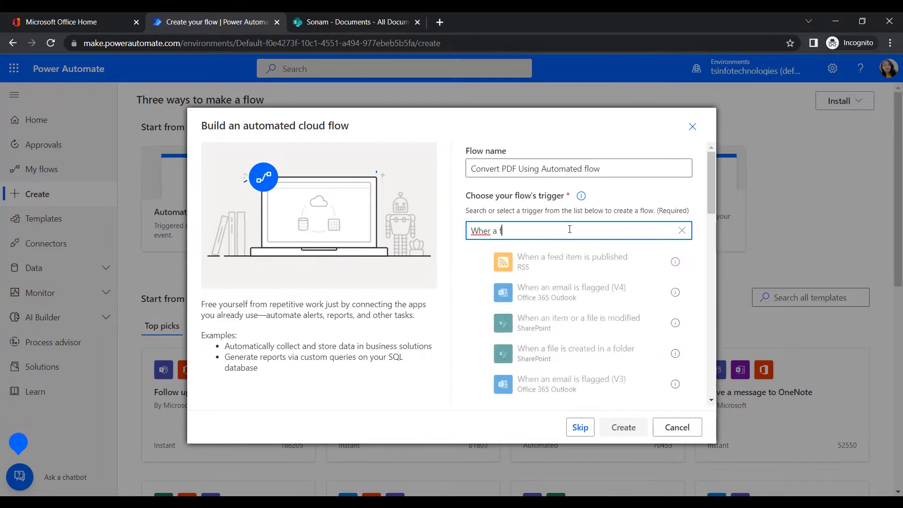
click(573, 295)
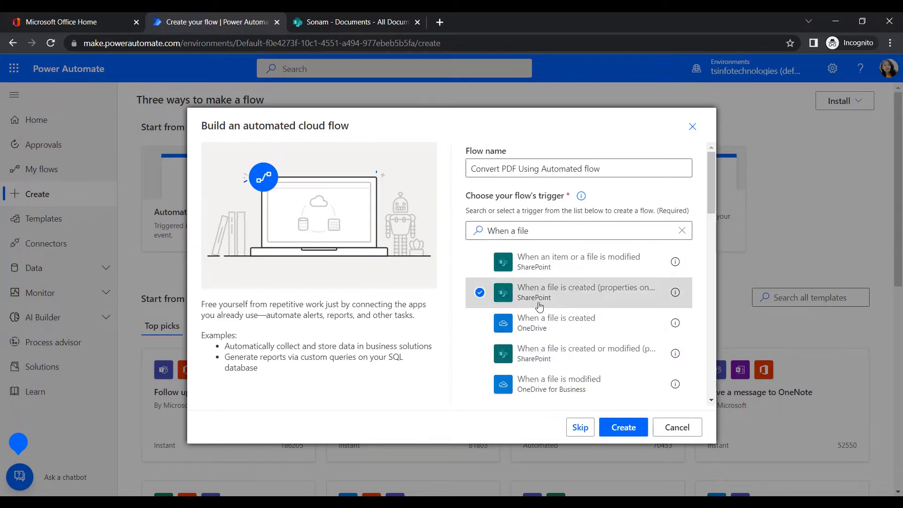
click(616, 433)
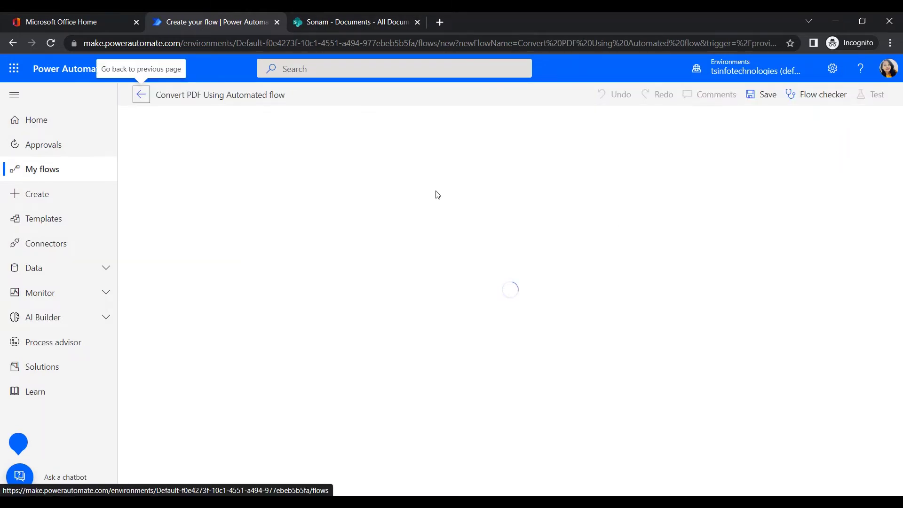
Set the trigger's site address to the SharePoint site that holds TestFolder and its library name to Documents.
click(652, 156)
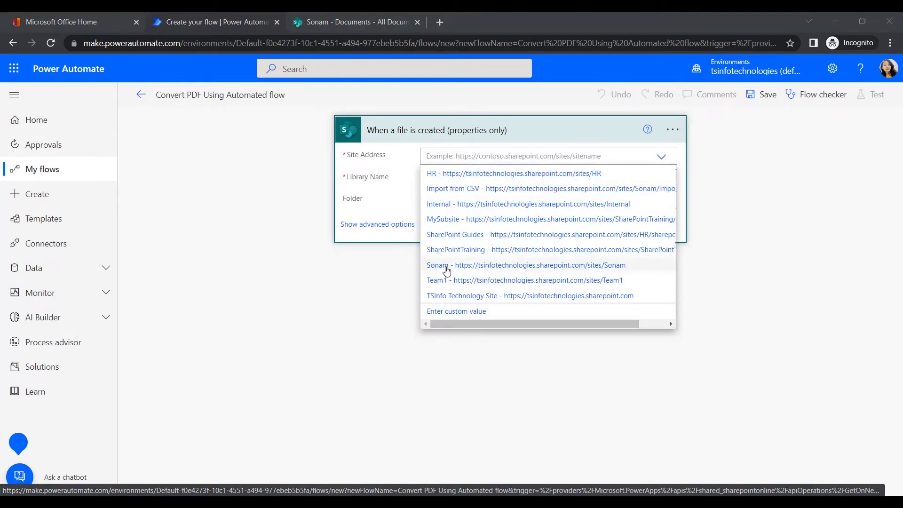
click(446, 267)
click(439, 183)
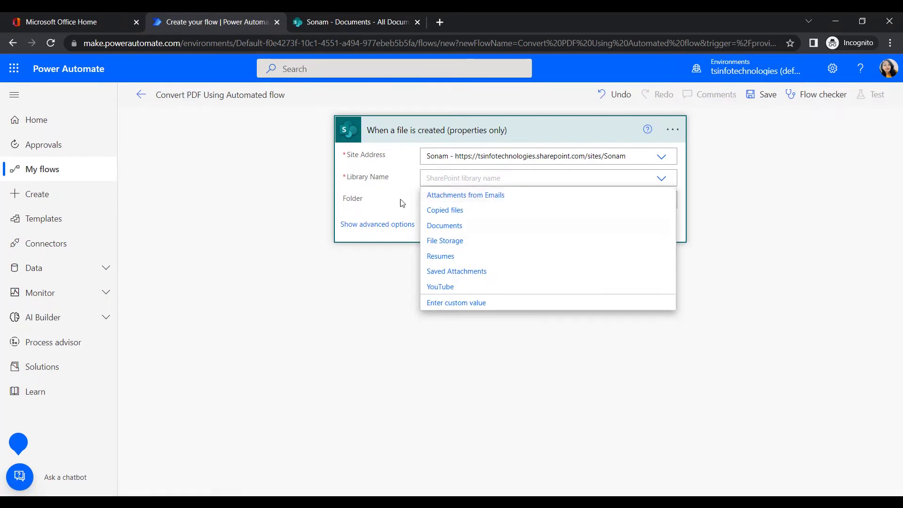
click(442, 227)
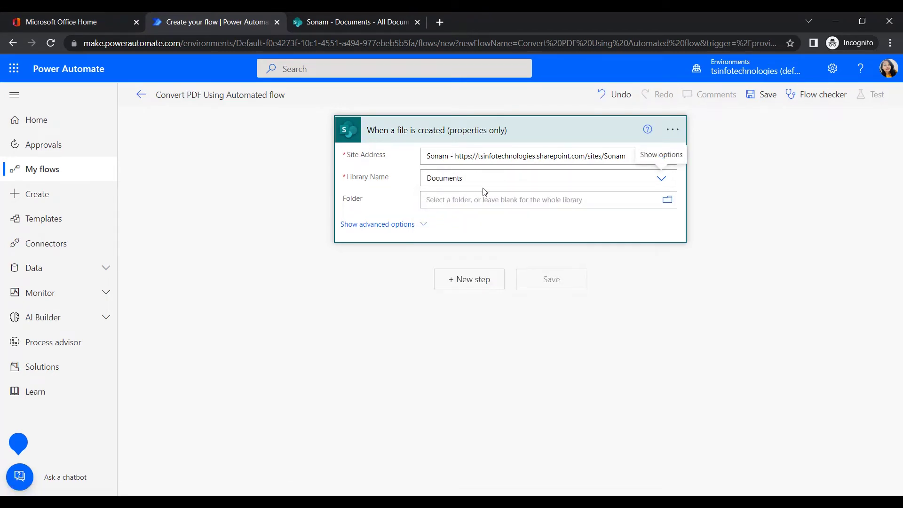
Set the trigger's folder to /Shared Documents/TestFolder.
click(463, 201)
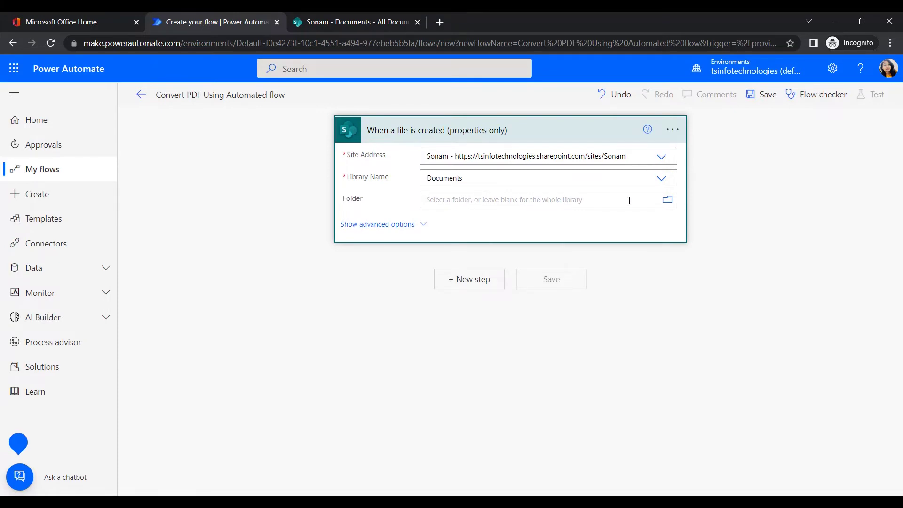
click(667, 201)
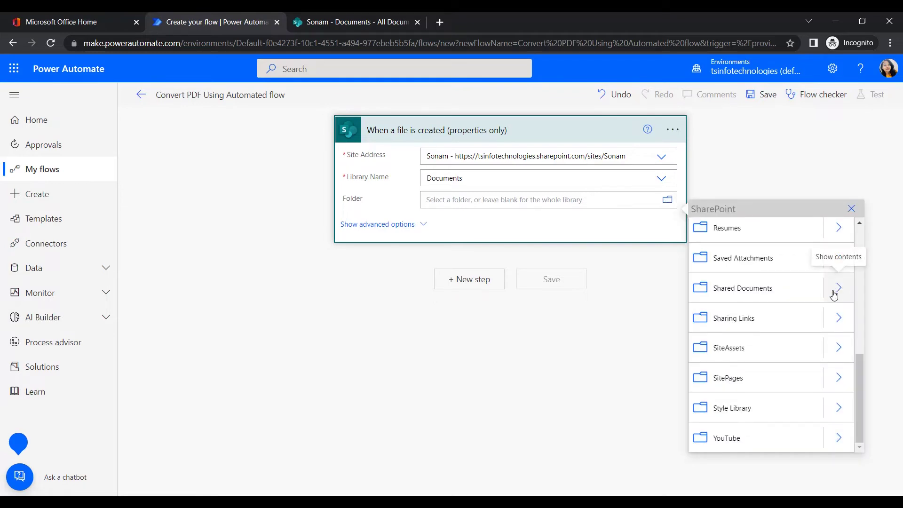
click(835, 291)
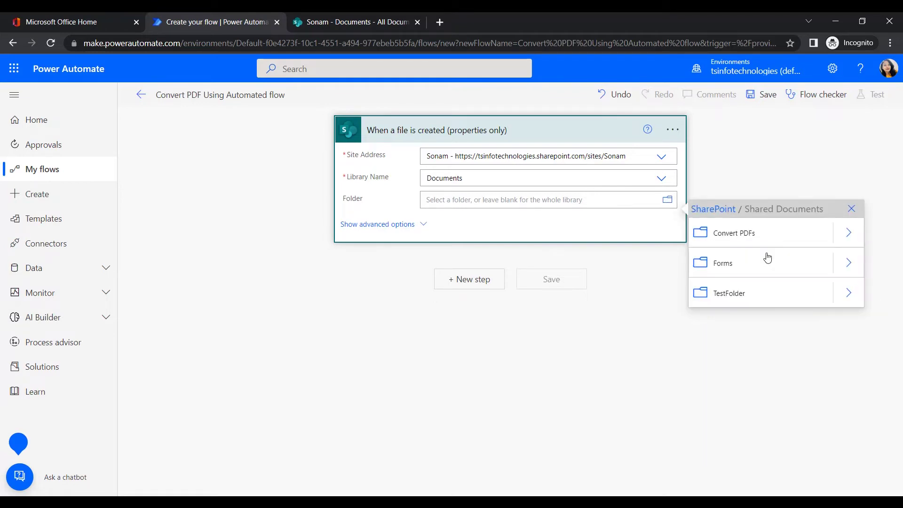
click(779, 298)
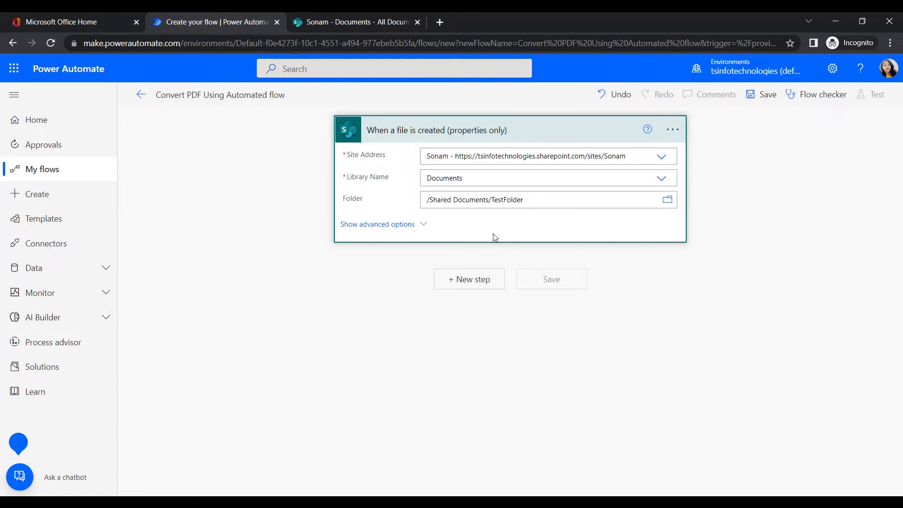
Add the SharePoint "Get file content" action after the trigger.
click(462, 288)
click(411, 210)
text(Get f)
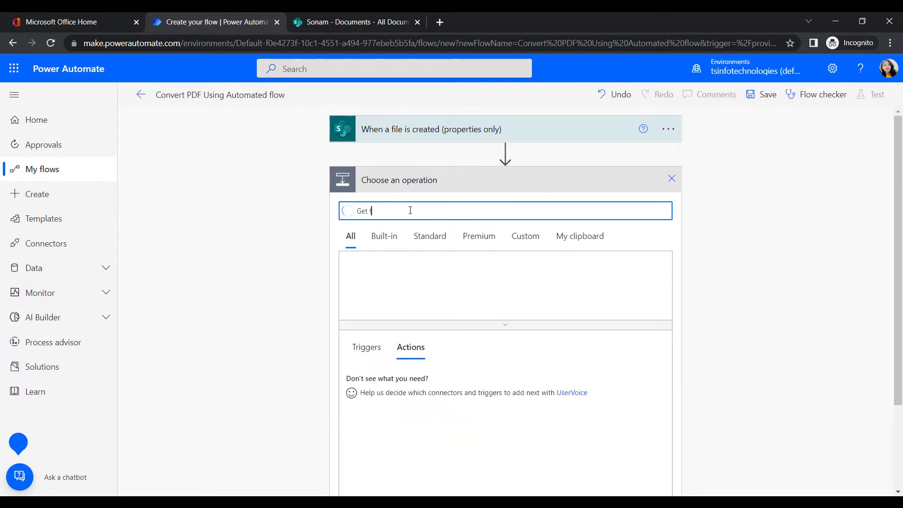
text(ile content)
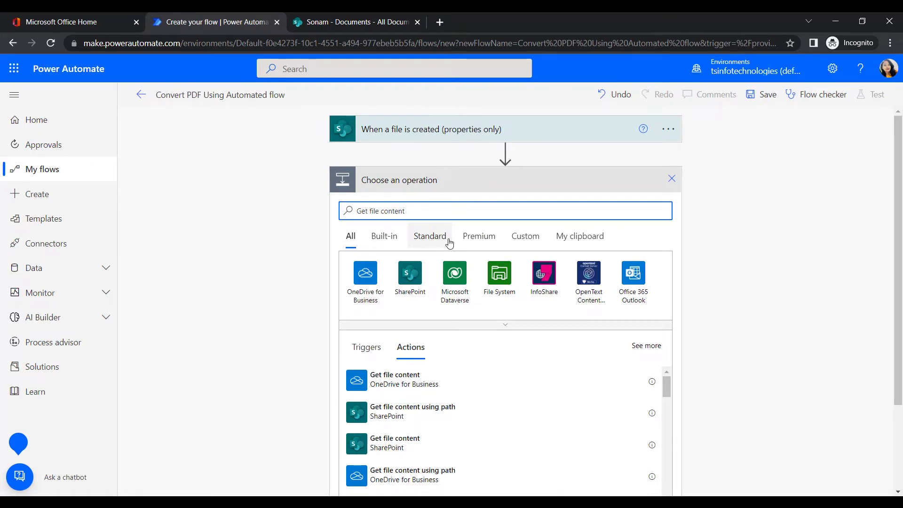
click(395, 443)
Set the Get file content action to the trigger's SharePoint site, with the dynamic value Identifier as file identifier.
click(453, 317)
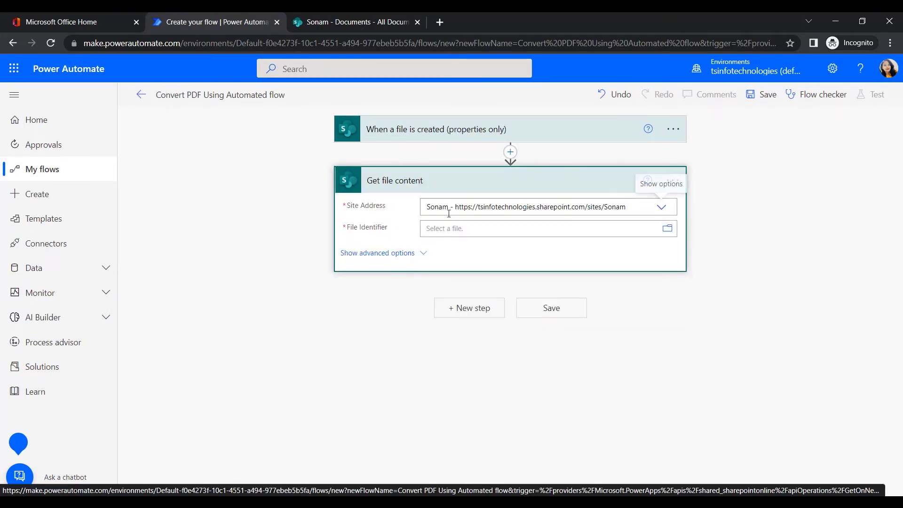
click(444, 228)
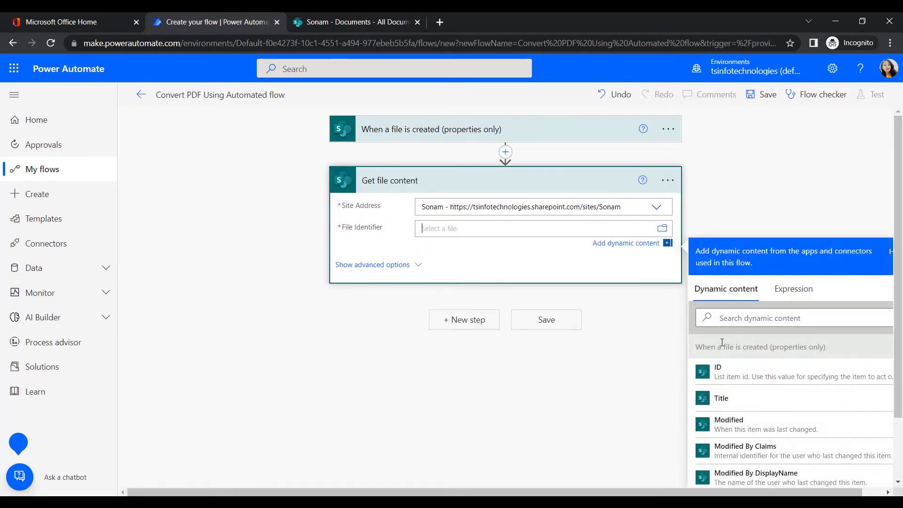
click(730, 316)
text(I)
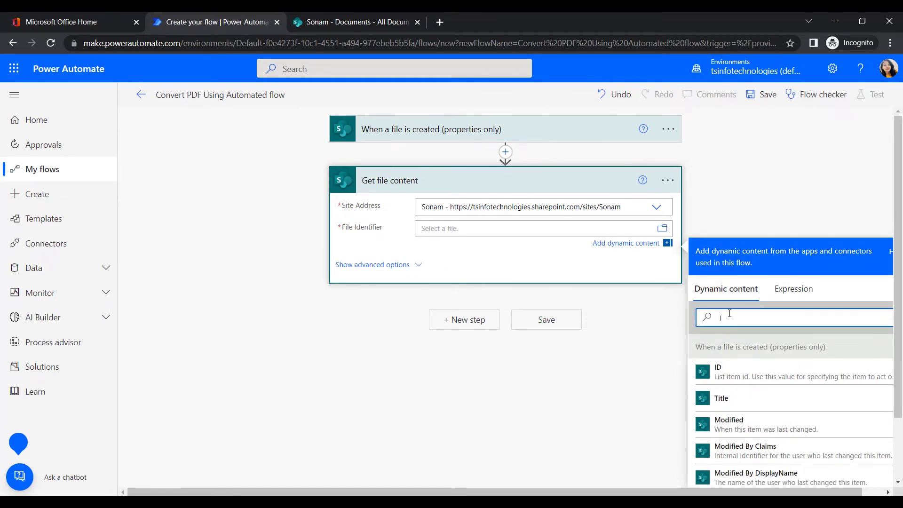
click(734, 372)
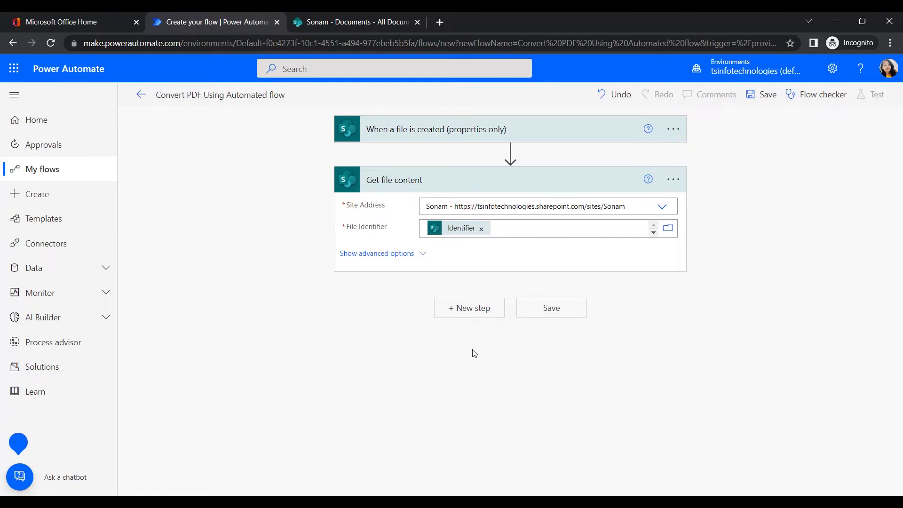
Add the OneDrive for Business "Create file" action after Get file content and set its folder path to "/".
click(460, 312)
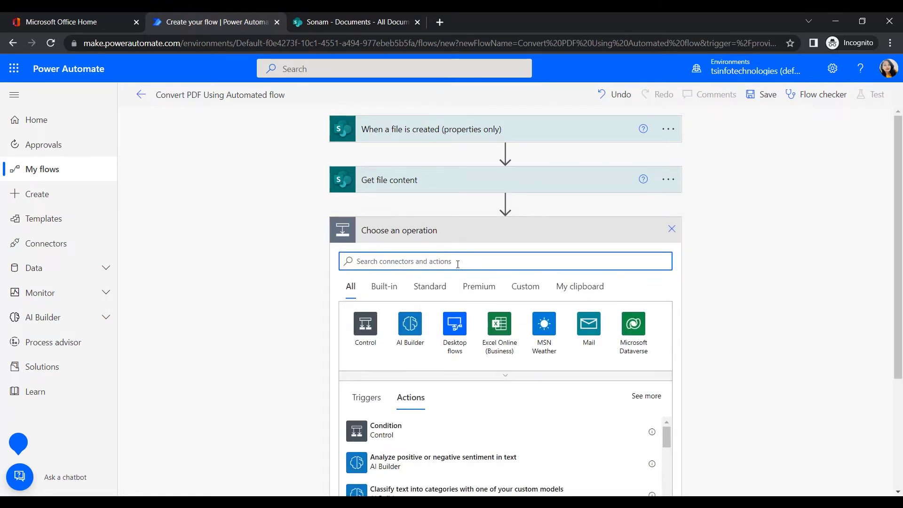
text(Craet)
key(BackSpace)
key(BackSpace)
text(te file)
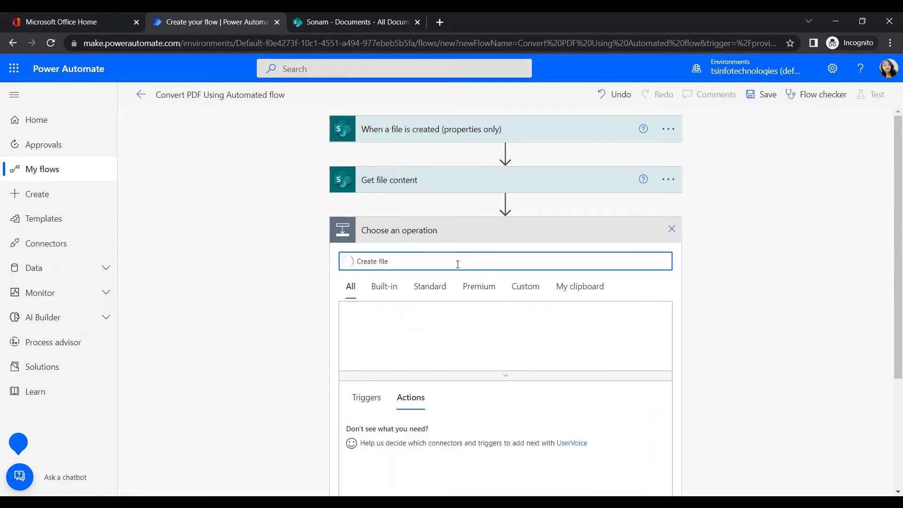
scroll(447, 278, down, 1)
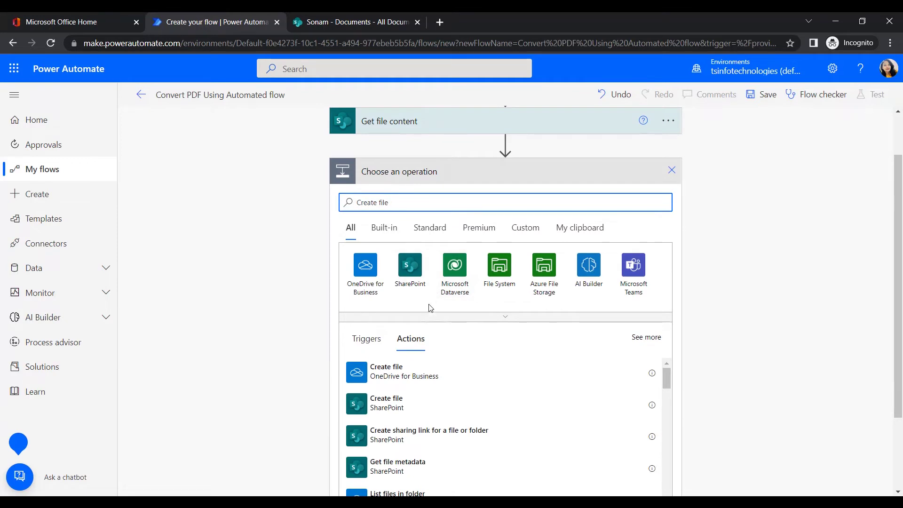
click(370, 386)
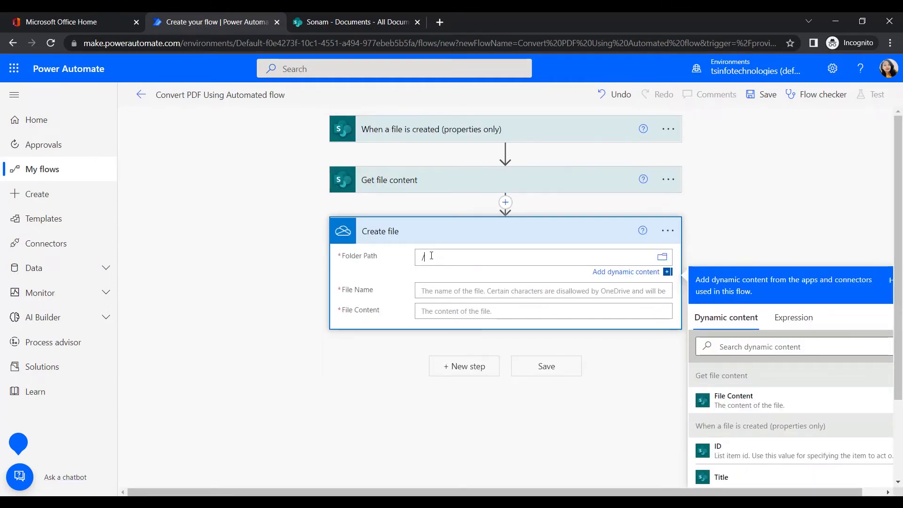
Fill the Create file action's file name with the dynamic value File name with extension and its file content with File Content.
click(431, 288)
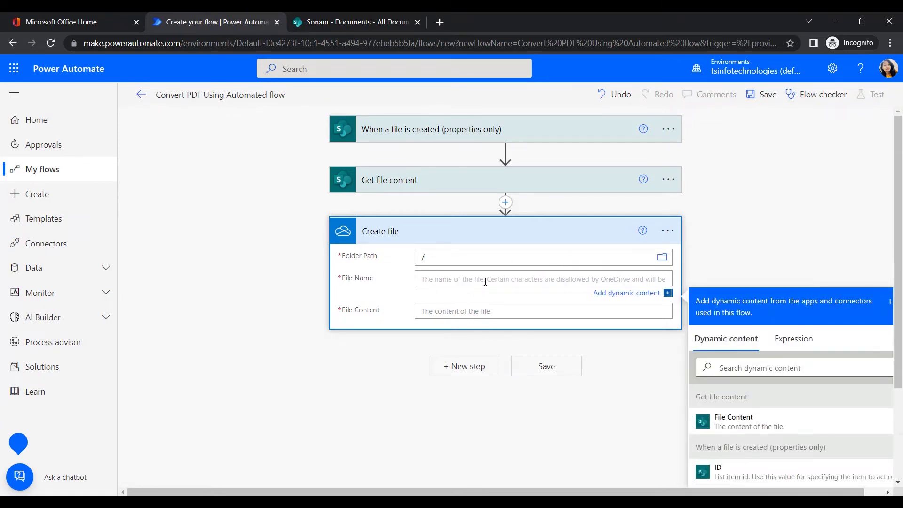
click(776, 368)
text(file nae)
click(750, 450)
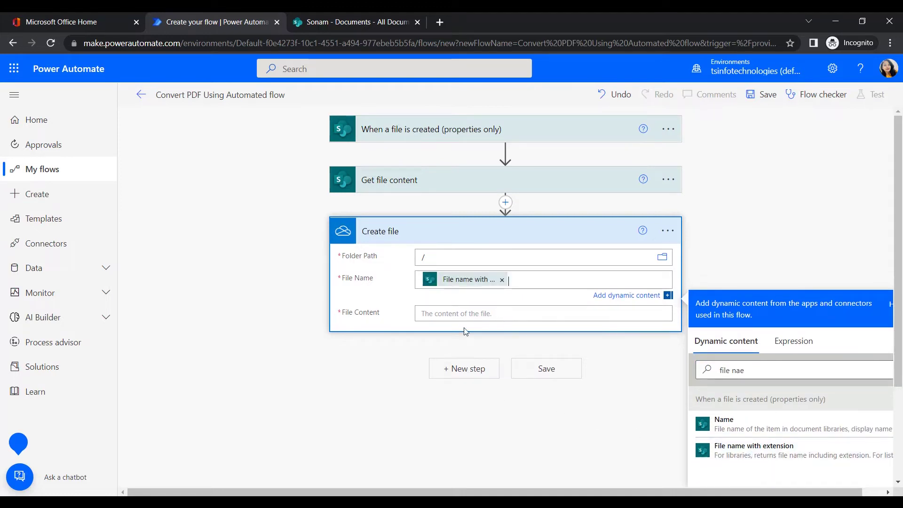
click(473, 313)
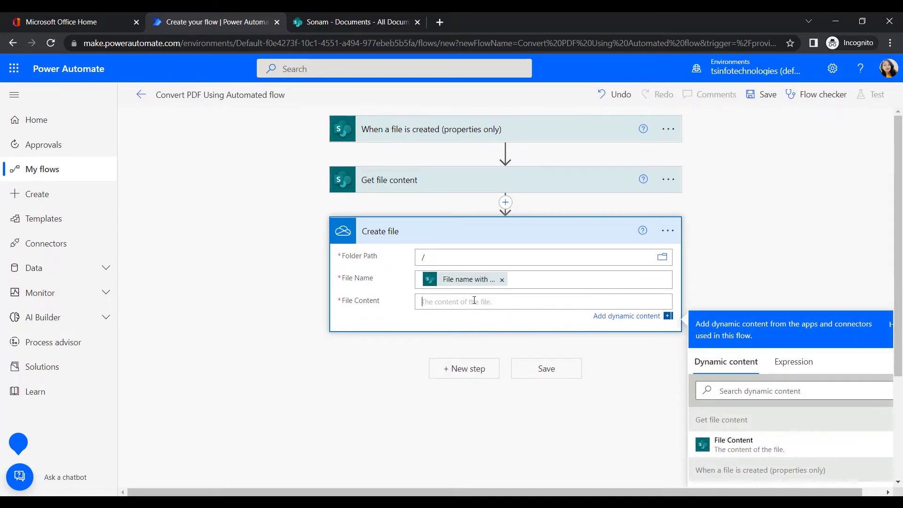
scroll(781, 449, down, 3)
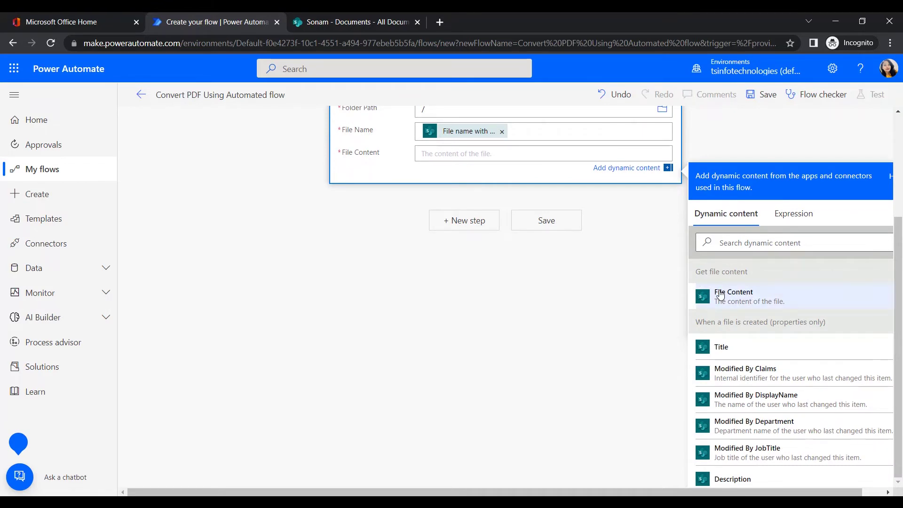
click(719, 296)
scroll(417, 389, up, 3)
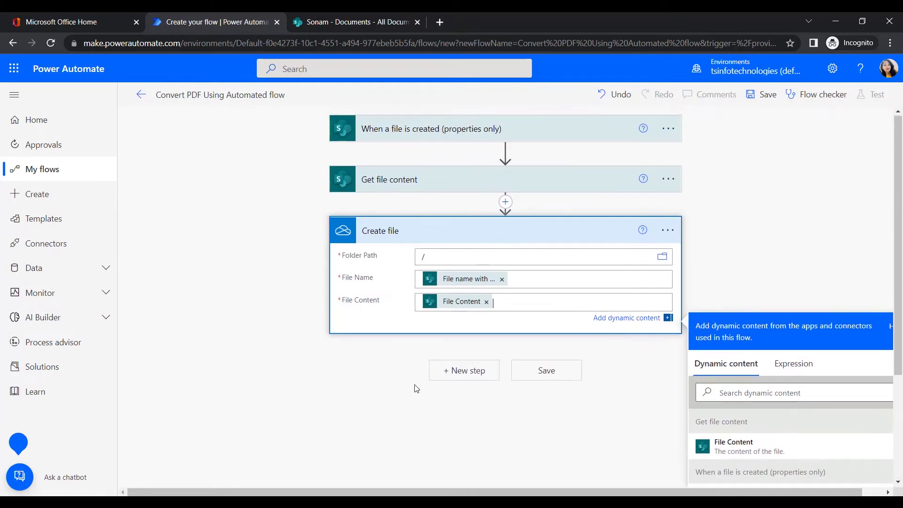
Add the OneDrive for Business "Convert file (preview)" action after Create file.
click(473, 372)
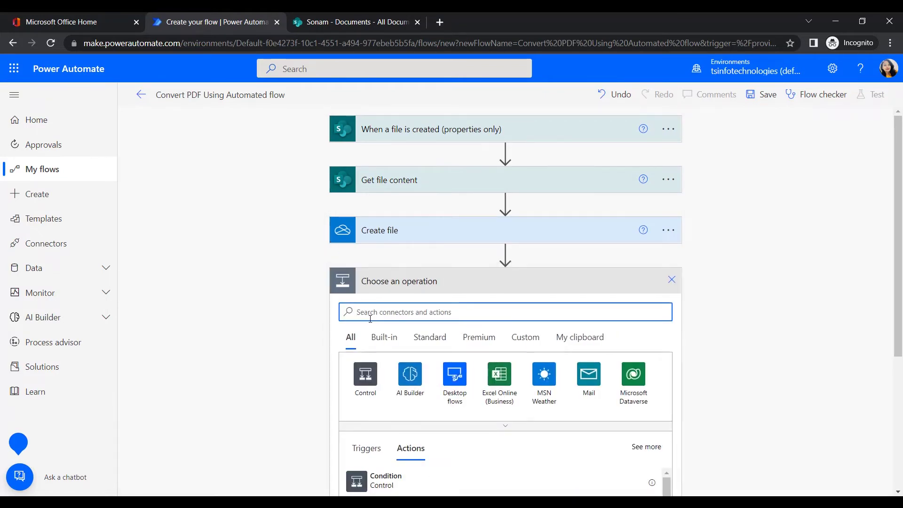
text(conver)
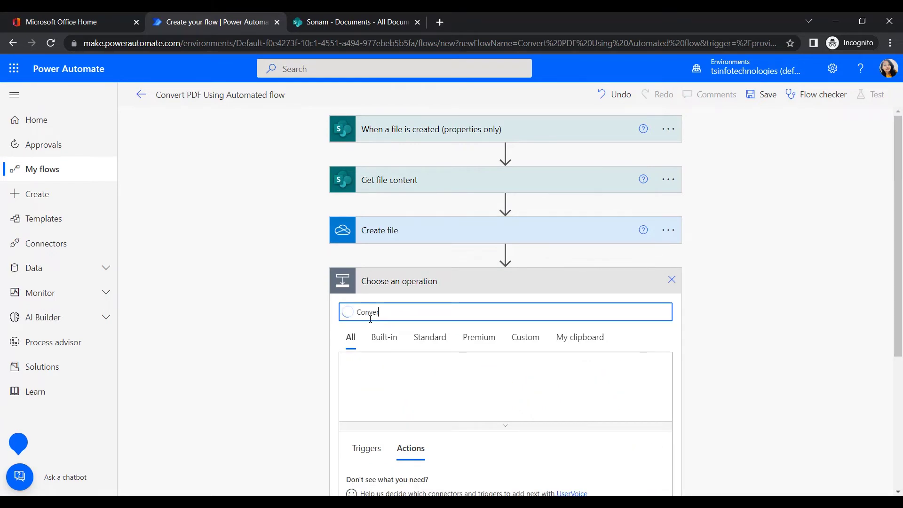
text(t file)
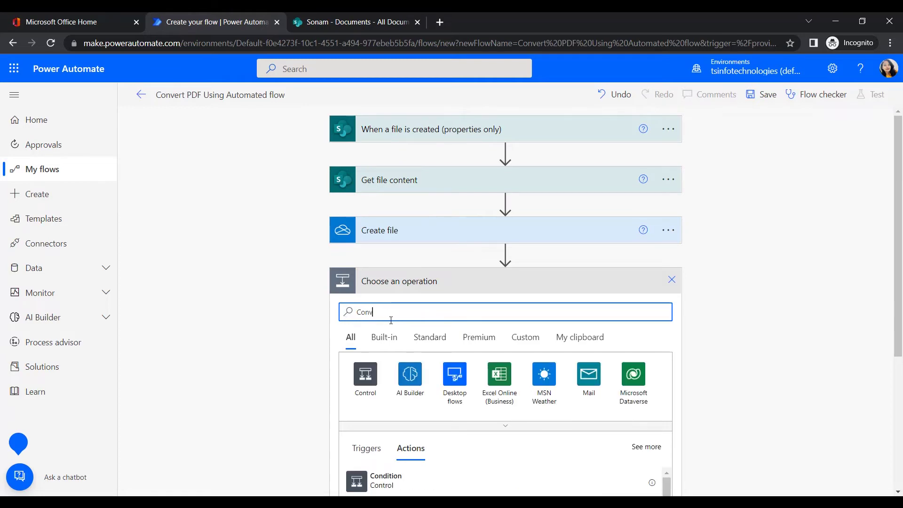
text(ert file)
scroll(391, 315, down, 4)
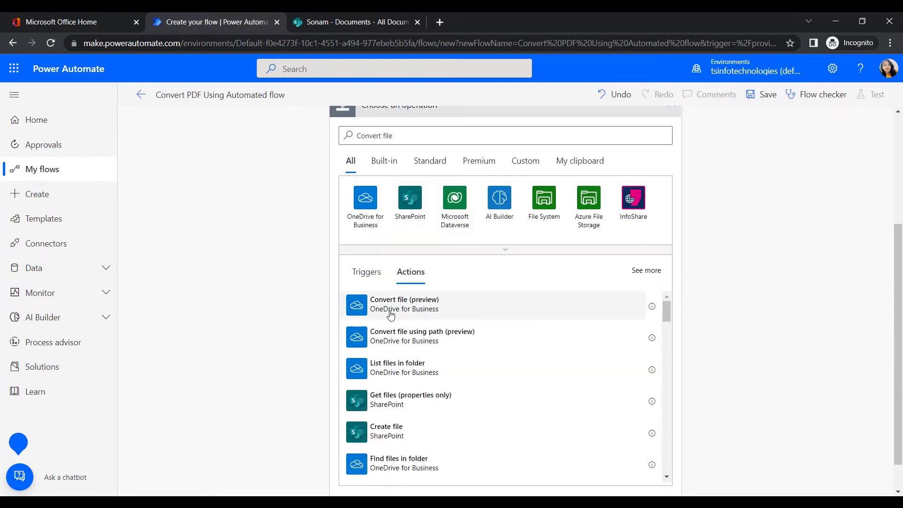
click(391, 305)
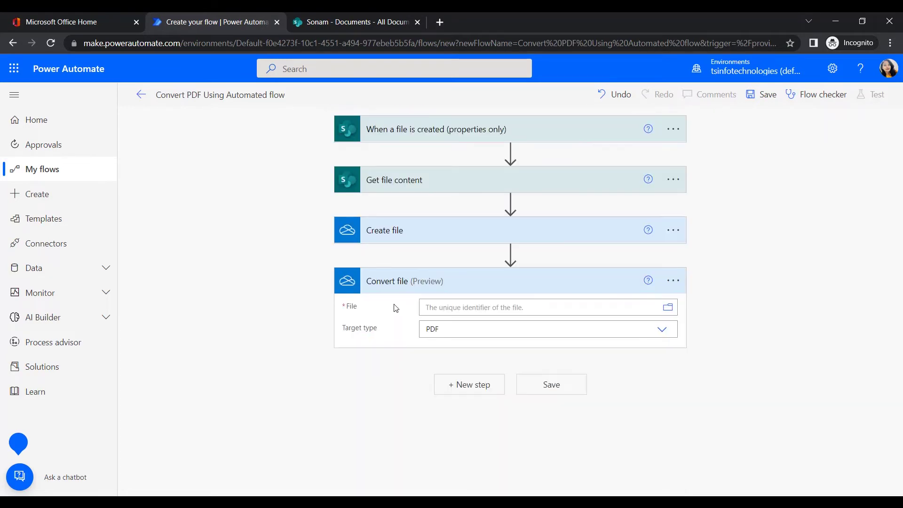
Set the Convert file action's file to the dynamic value Id from Create file, with PDF as target type.
click(459, 307)
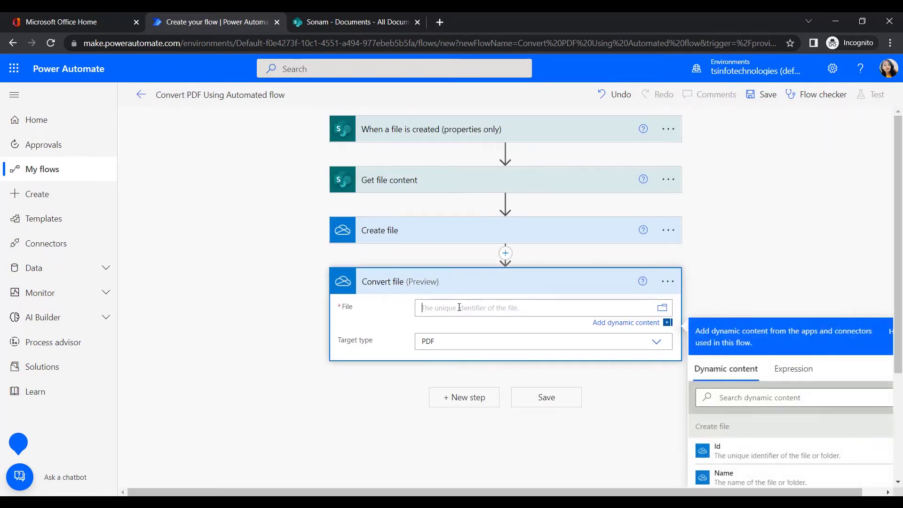
click(737, 456)
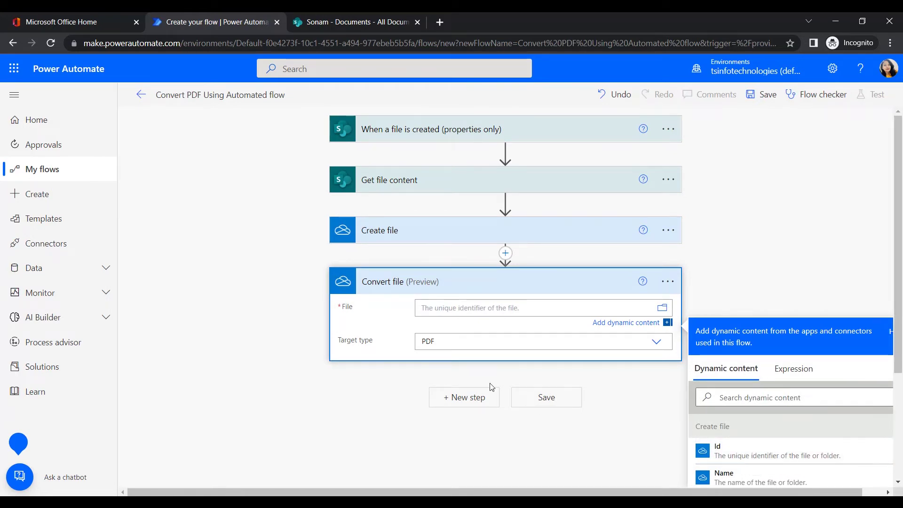
click(478, 348)
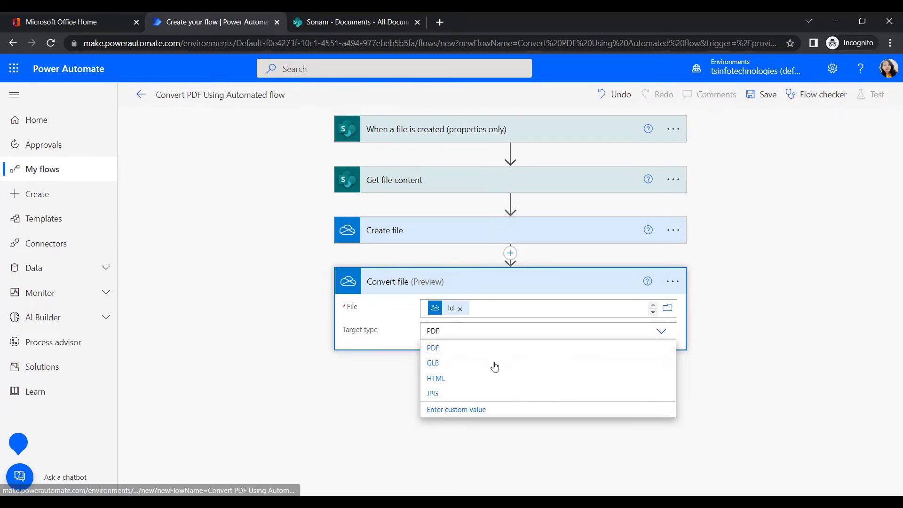
click(760, 354)
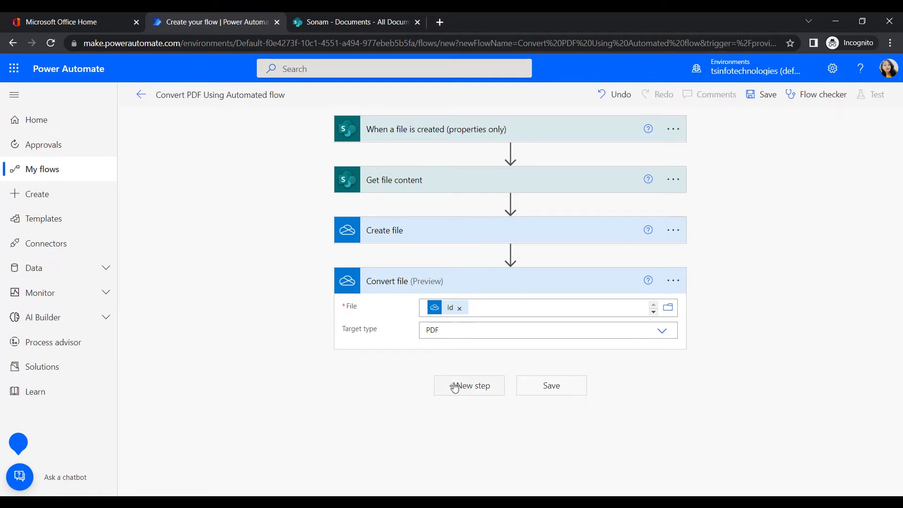
Add the SharePoint "Create file" action after Convert file.
click(482, 383)
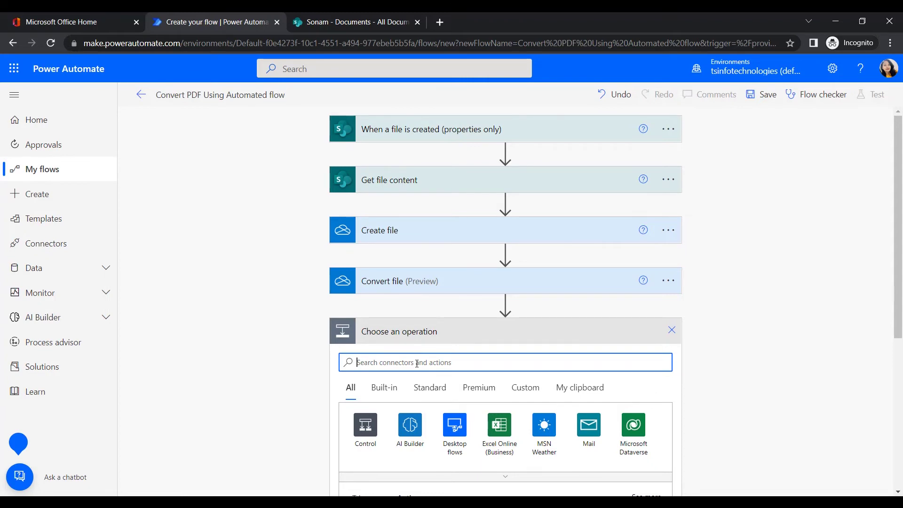
click(353, 21)
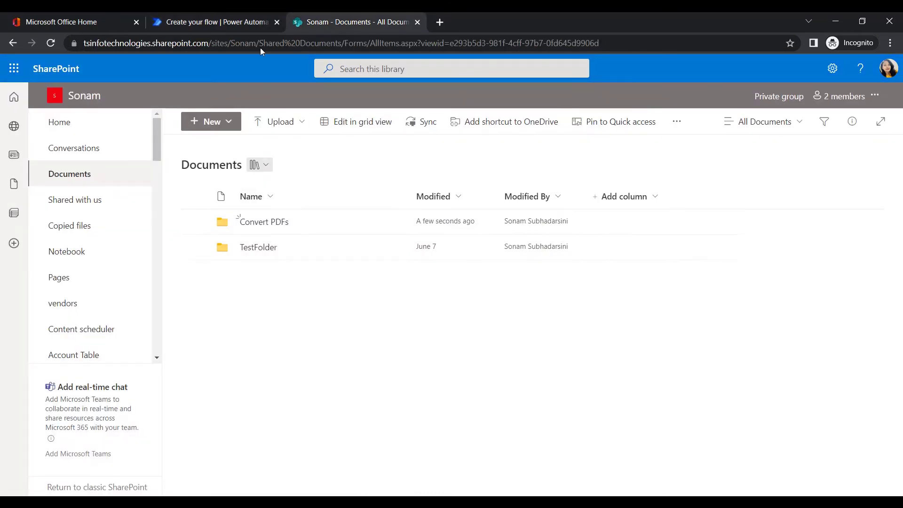
click(191, 19)
text(cREATE file)
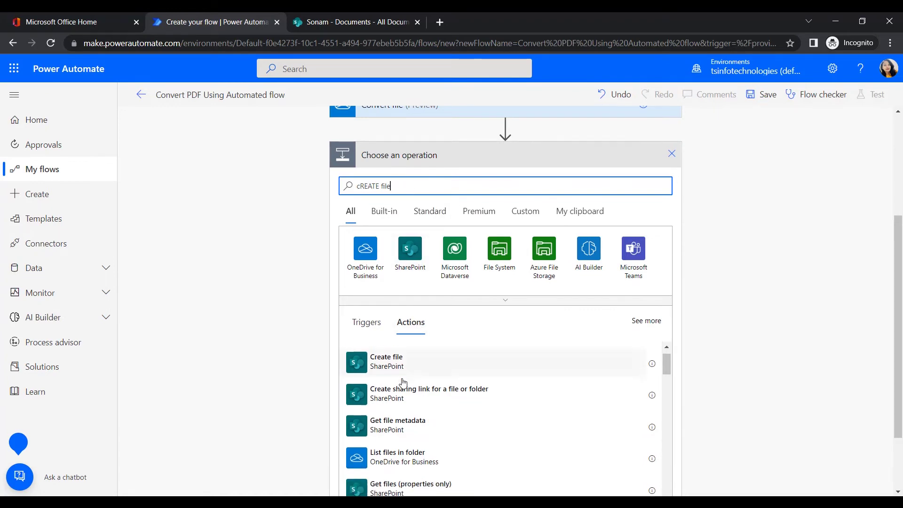
click(401, 387)
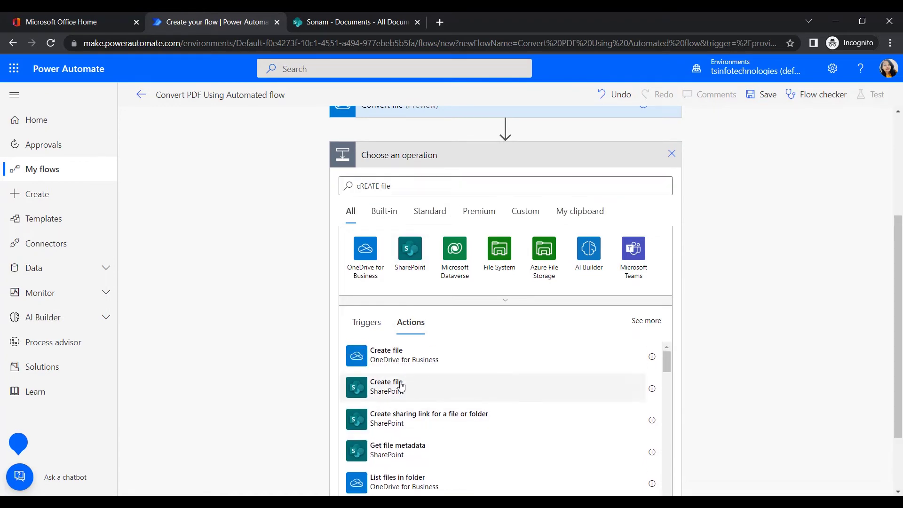
click(401, 386)
Set the SharePoint Create file action to the trigger's site and the folder path /Shared Documents/Convert PDFs.
click(453, 358)
click(450, 379)
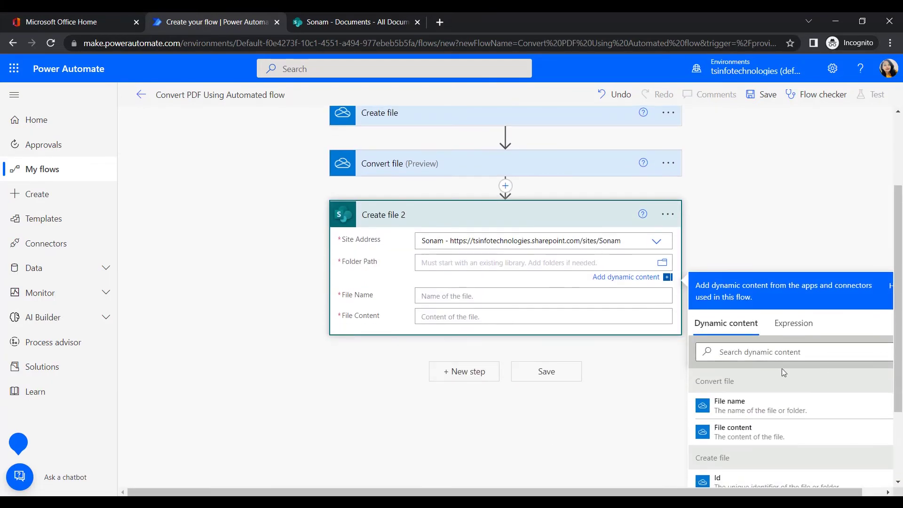
click(662, 262)
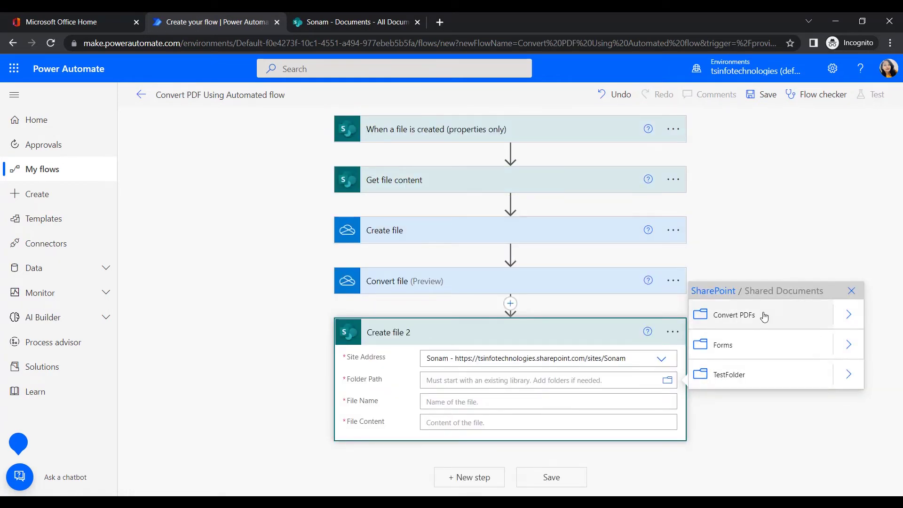
click(764, 315)
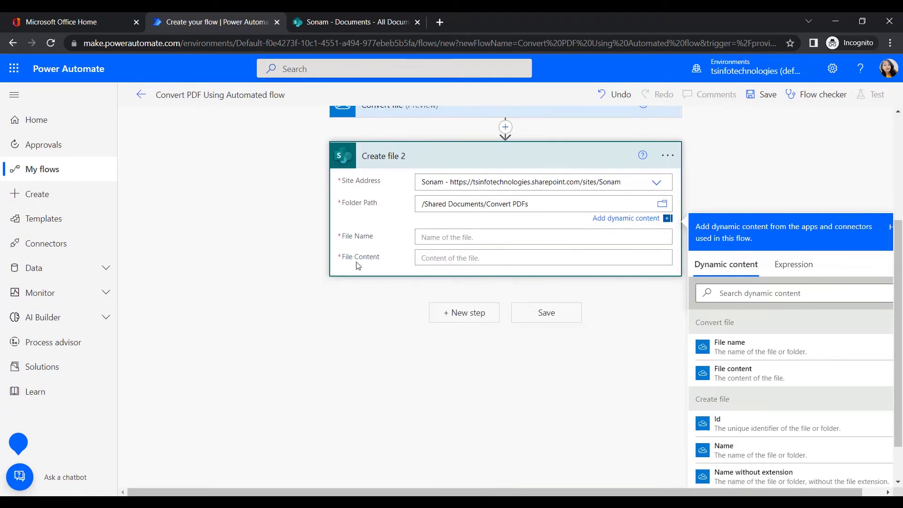
click(465, 236)
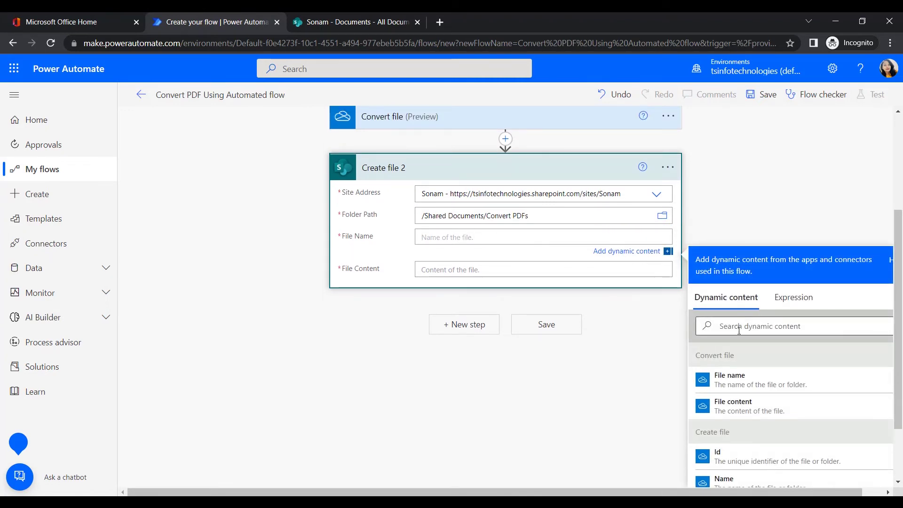
click(729, 376)
text(.Pdf)
double_click(506, 240)
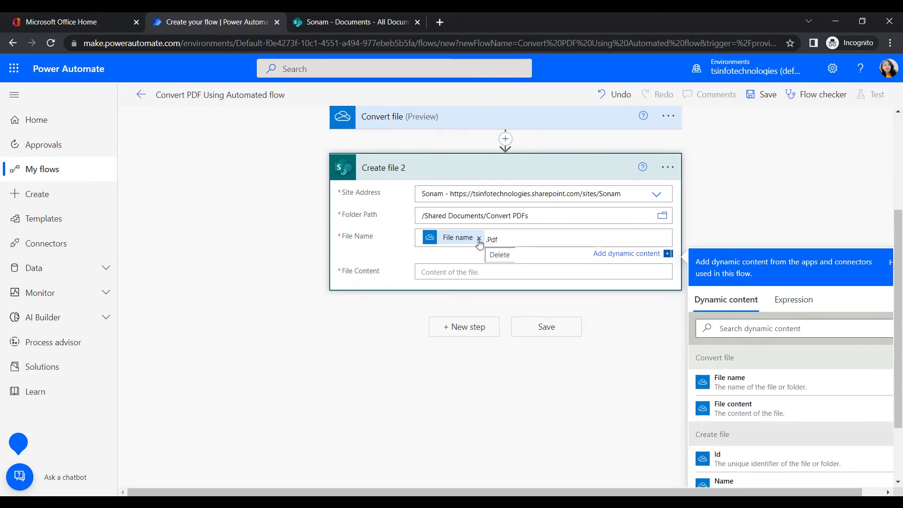
click(479, 239)
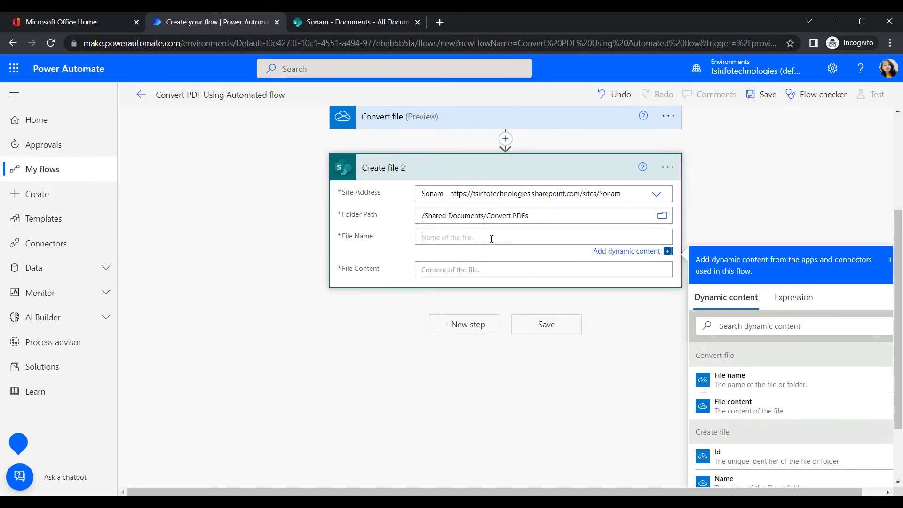
Set the Create file 2 action's file name to the trigger's dynamic value Name followed by ".pdf", and select its file content field.
click(837, 331)
scroll(800, 339, down, 5)
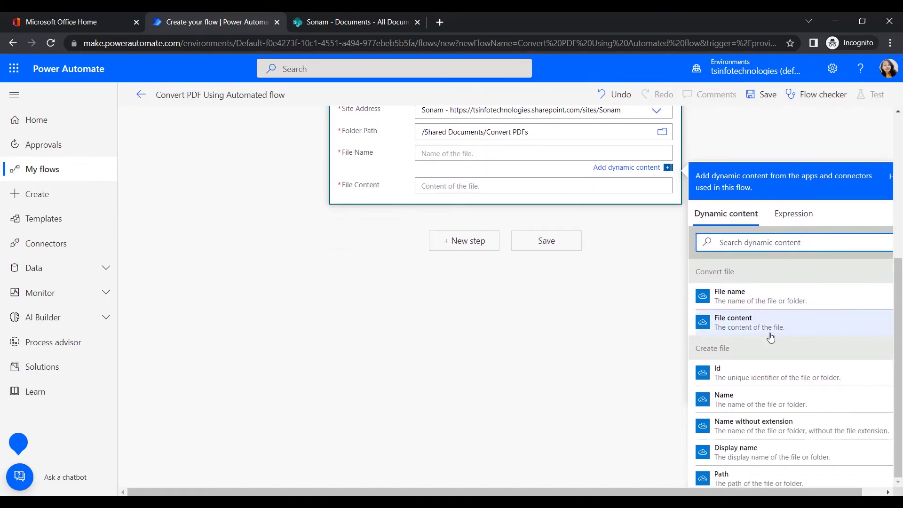
scroll(758, 380, down, 5)
scroll(758, 379, down, 3)
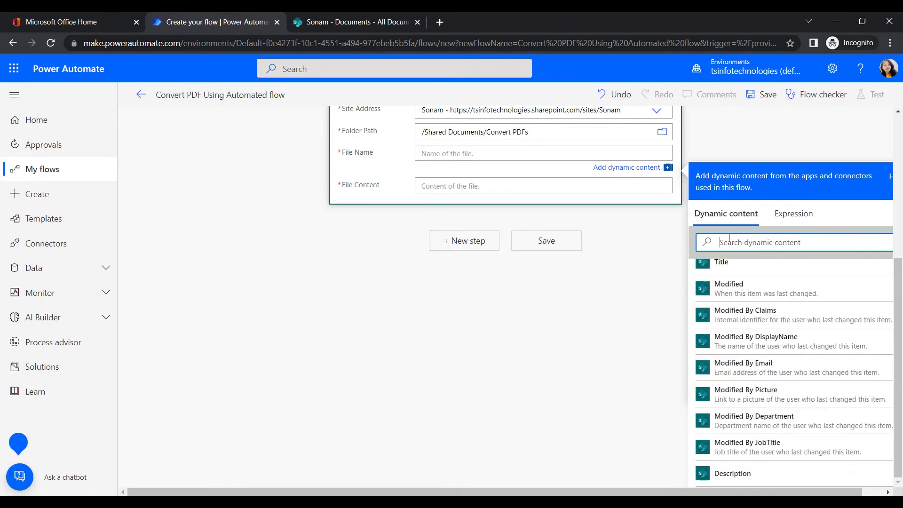
text(fILE name)
click(720, 348)
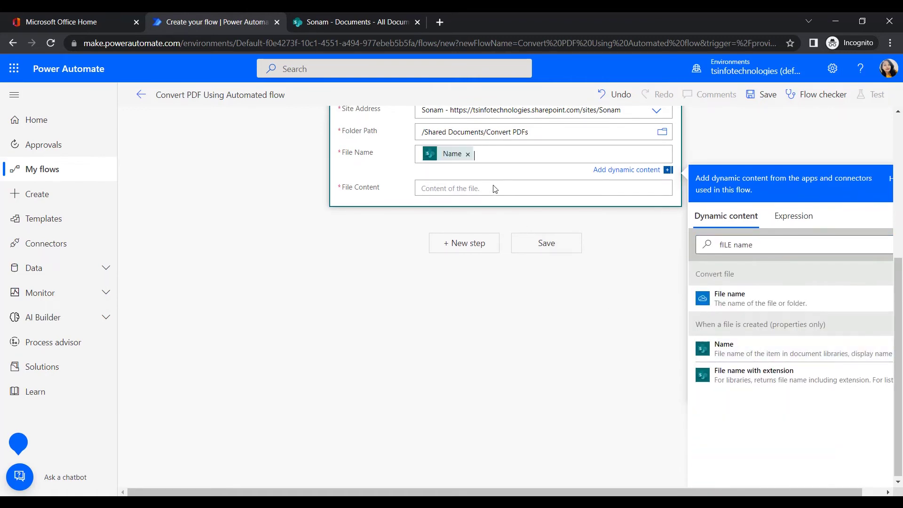
text(.pdf)
click(471, 193)
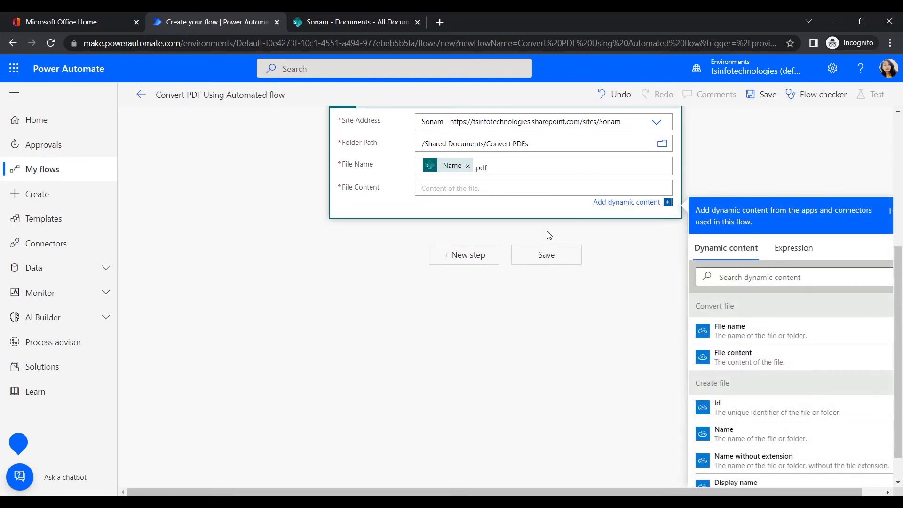
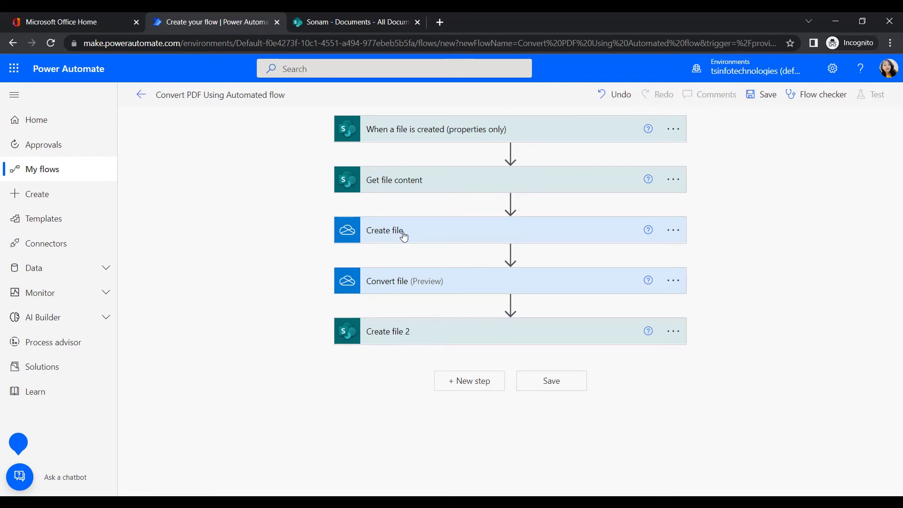
Add the OneDrive for Business "Delete file" action after Create file 2.
click(448, 384)
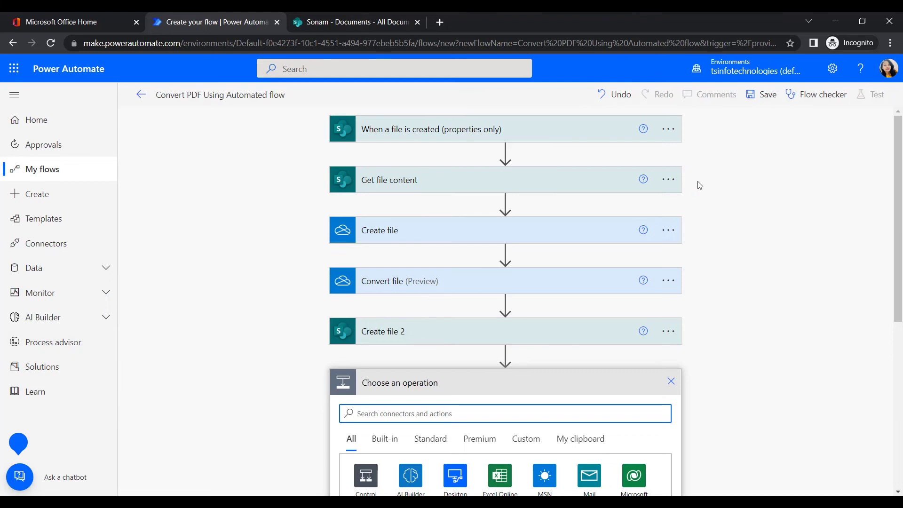
text(De)
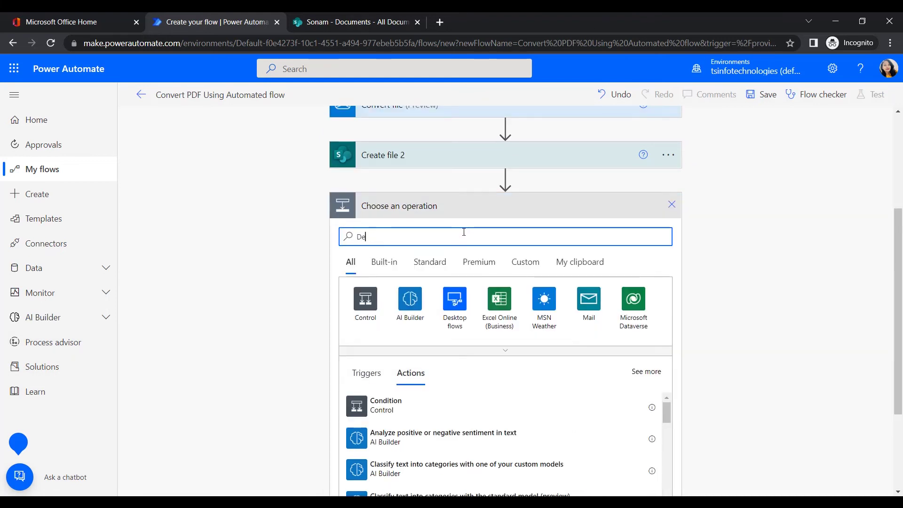
text(lete)
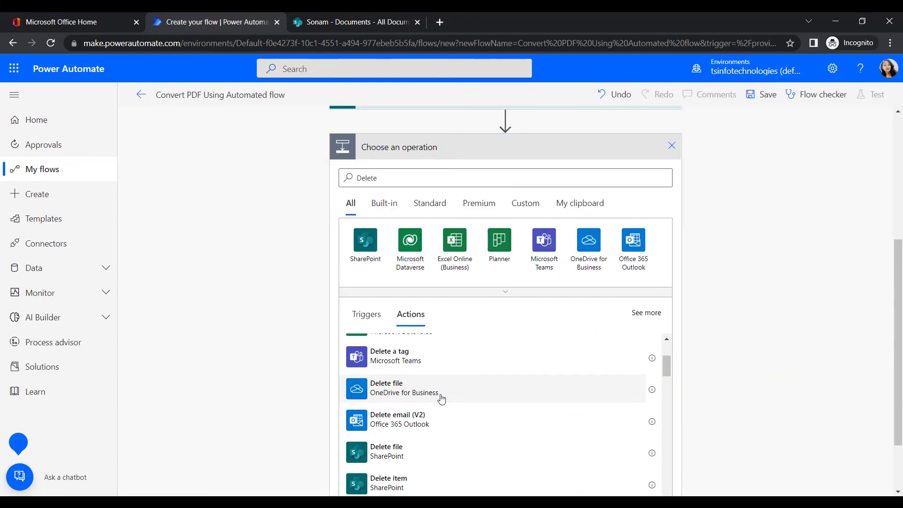
click(439, 395)
click(442, 409)
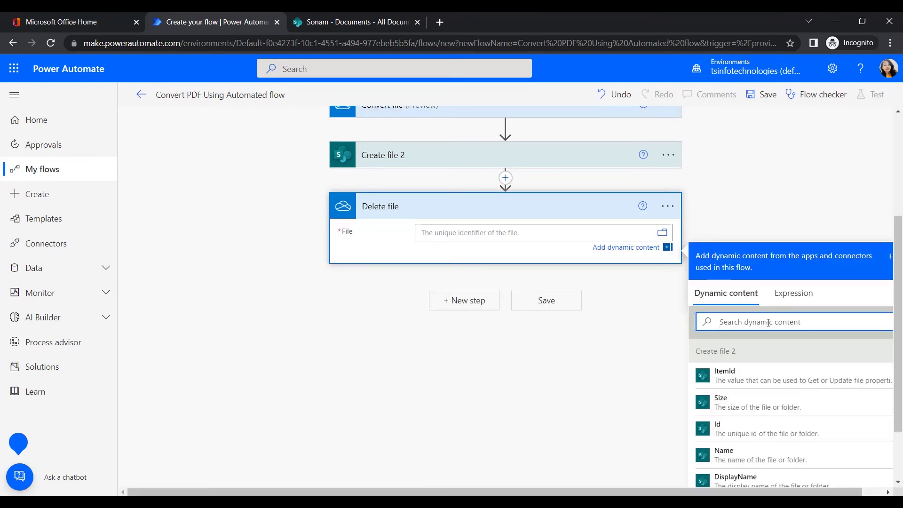
Set the OneDrive Delete file action's File field to the dynamic value Id from the OneDrive Create file action.
click(768, 322)
text(ID)
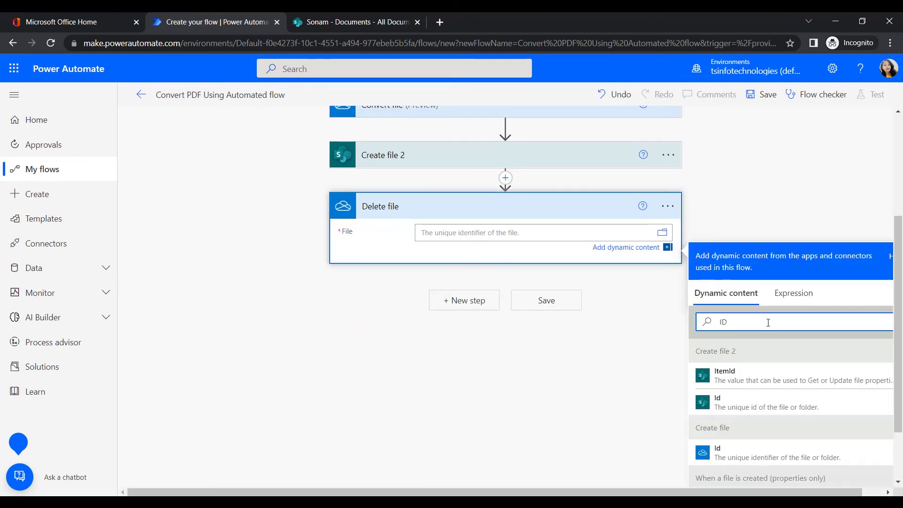
scroll(777, 425, down, 1)
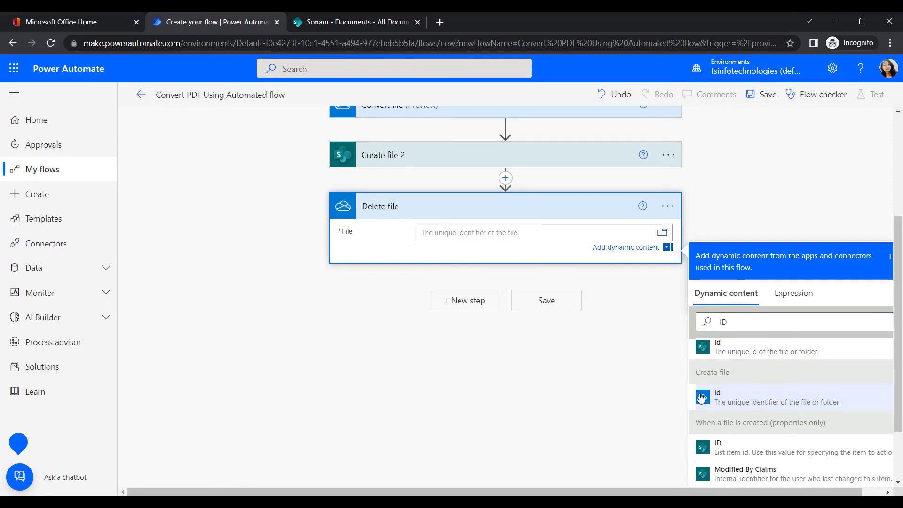
click(721, 400)
click(488, 385)
click(402, 393)
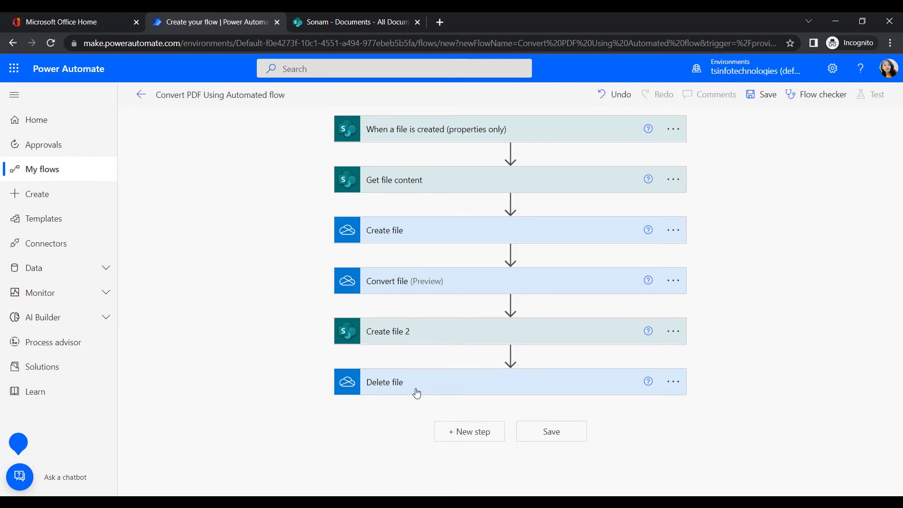
Add the SharePoint "Delete file" action after the OneDrive Delete file action.
click(416, 391)
click(470, 466)
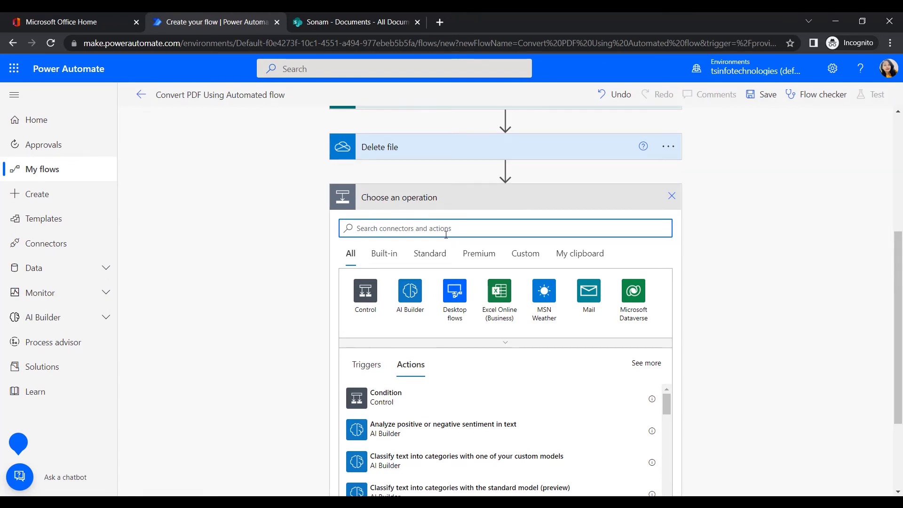
text(delete)
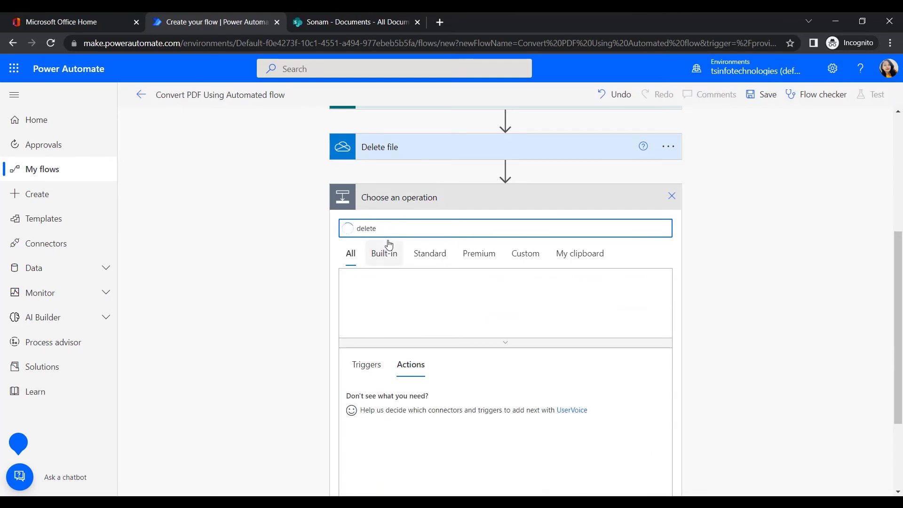
text( file)
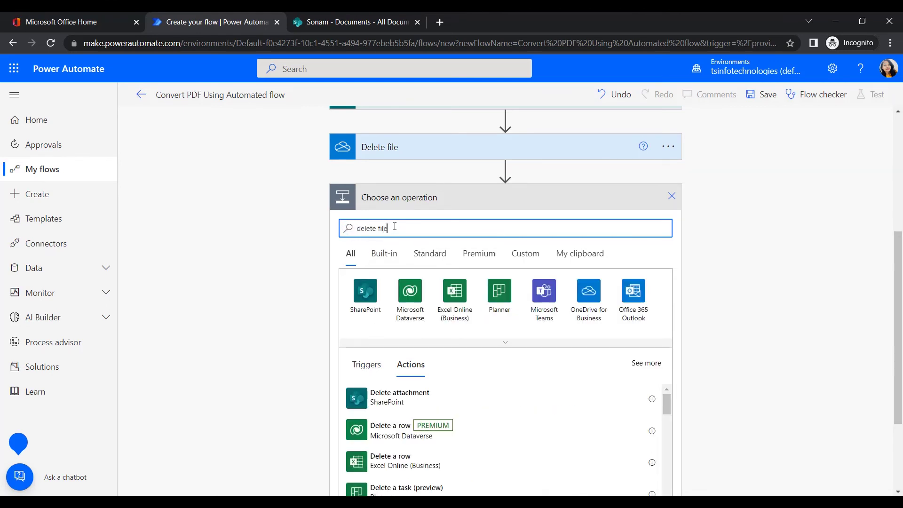
click(400, 395)
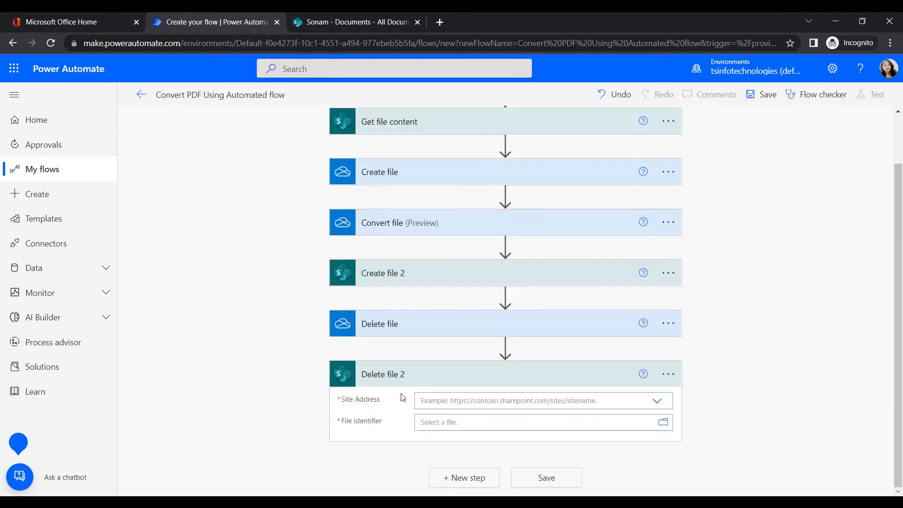
Set the Delete file 2 action to the trigger's site and its File Identifier to the trigger's dynamic value Identifier.
click(437, 402)
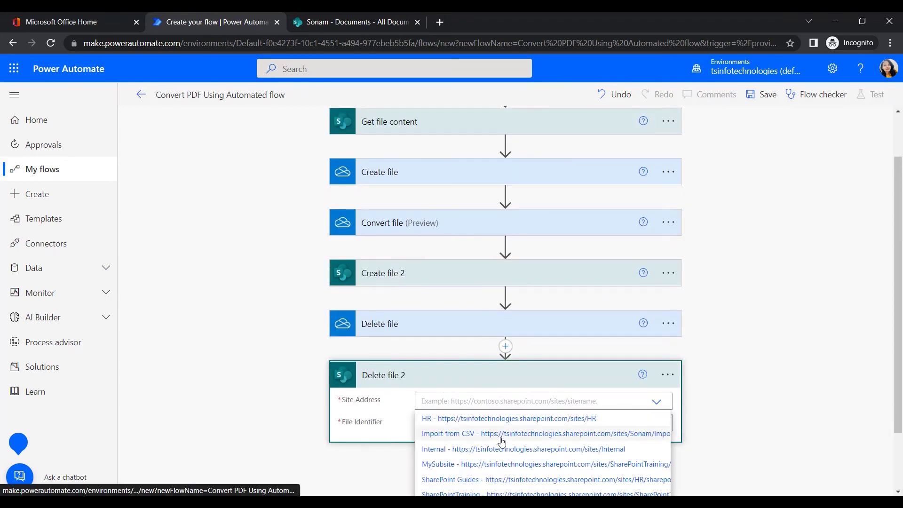
click(422, 433)
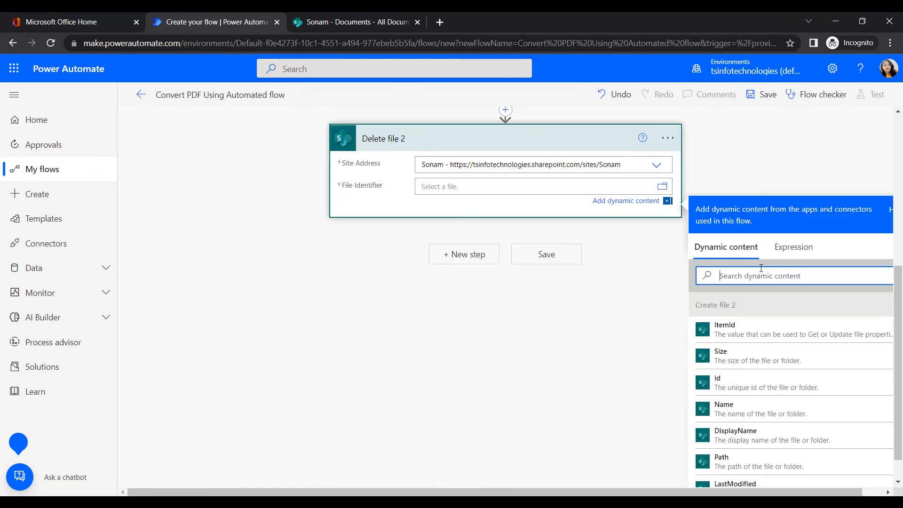
text(ide)
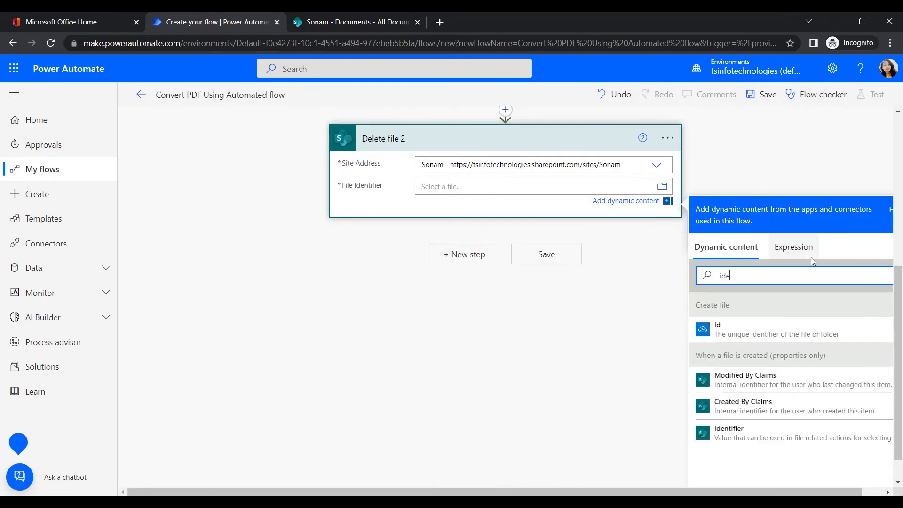
click(729, 430)
click(661, 377)
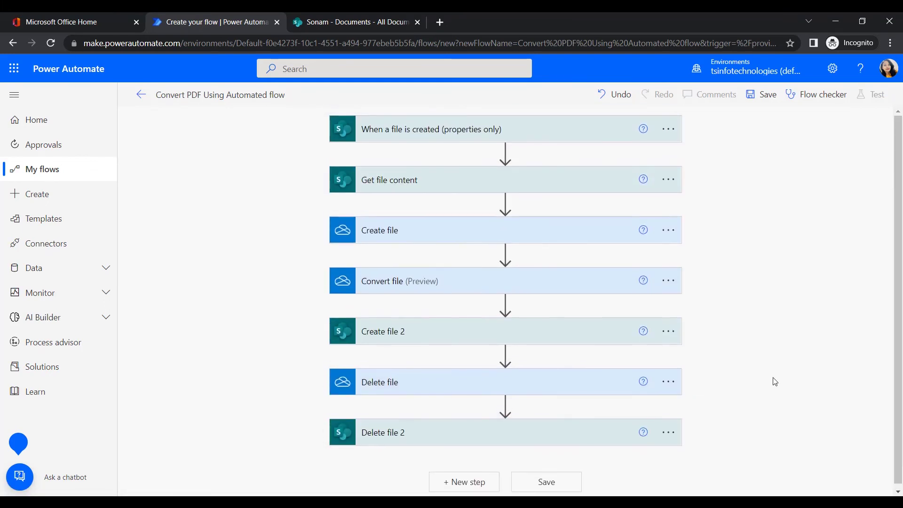
Save the flow and start a manual test of it.
click(754, 98)
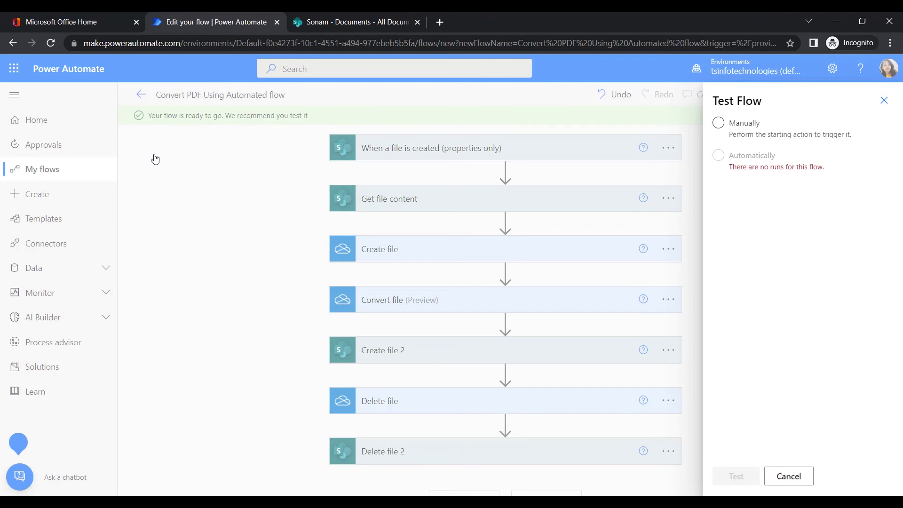
click(734, 124)
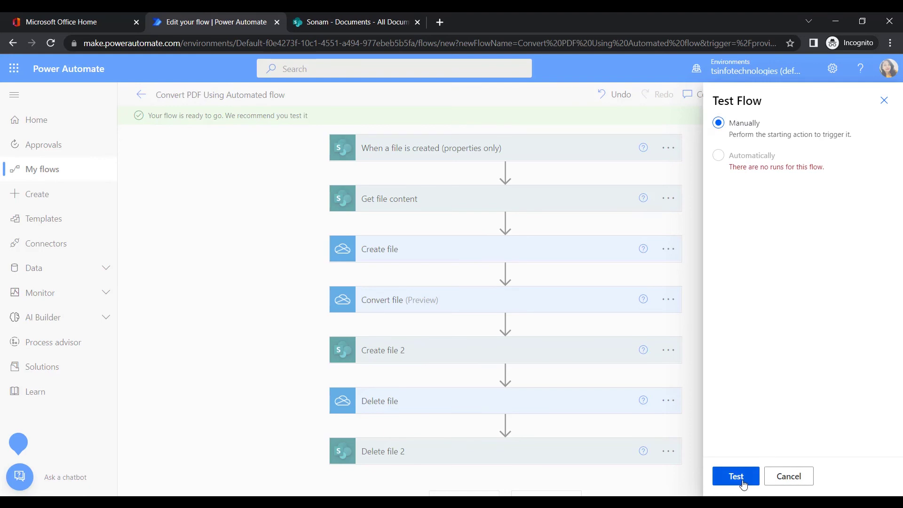
click(736, 477)
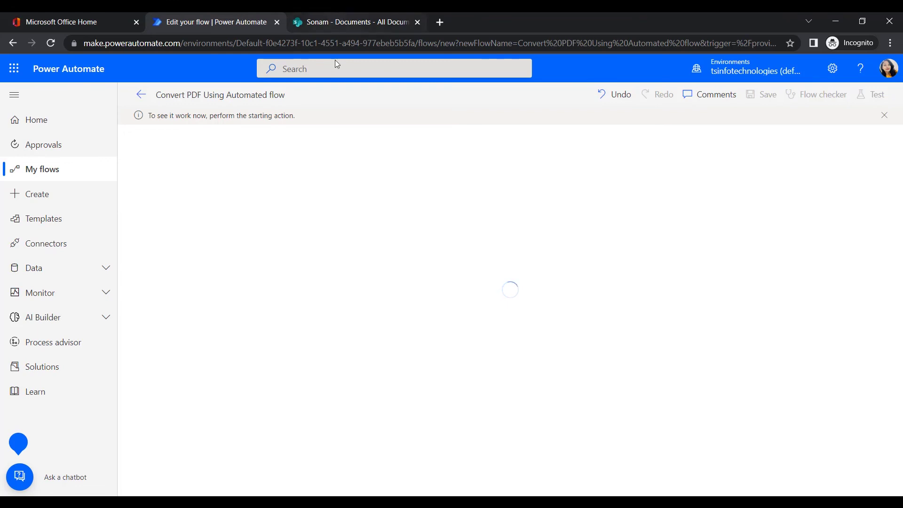
Switch to SharePoint, upload "How to create a customize theme using Power shell.docx" to TestFolder, and widen the Name column to show the full file name.
click(292, 18)
click(248, 250)
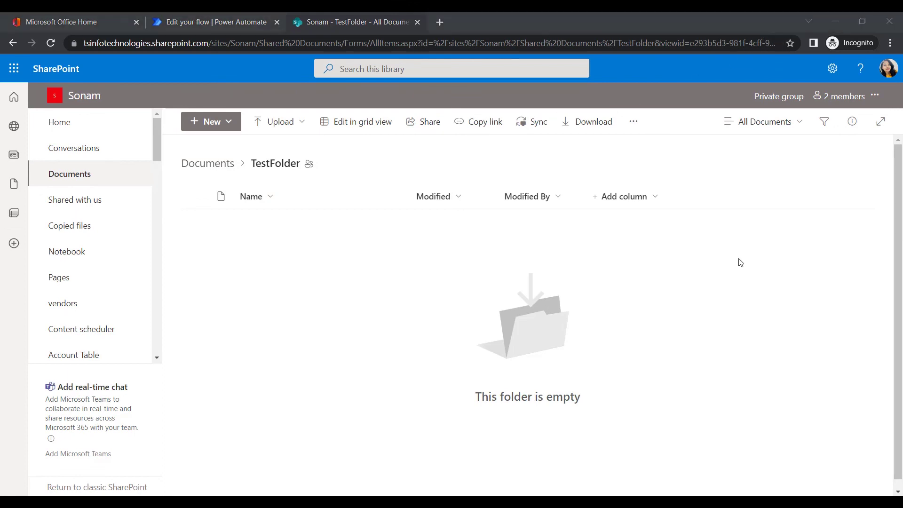
click(269, 127)
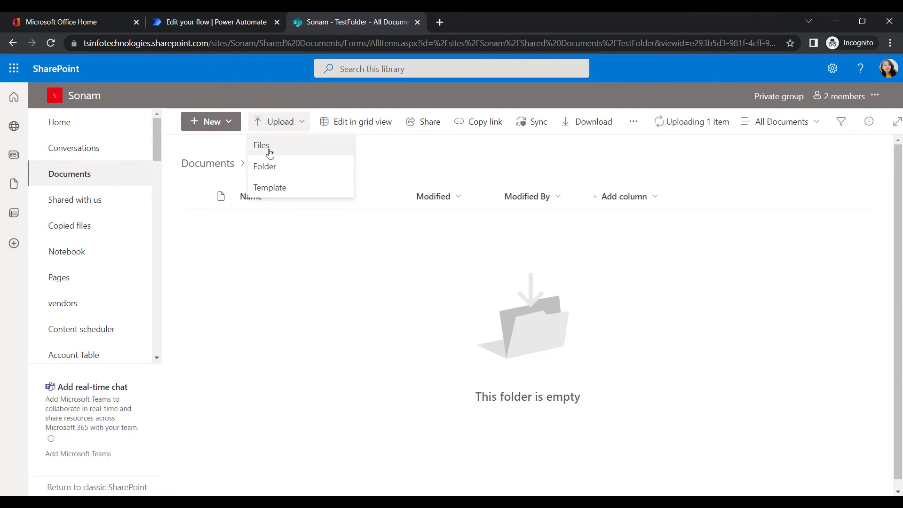
click(430, 162)
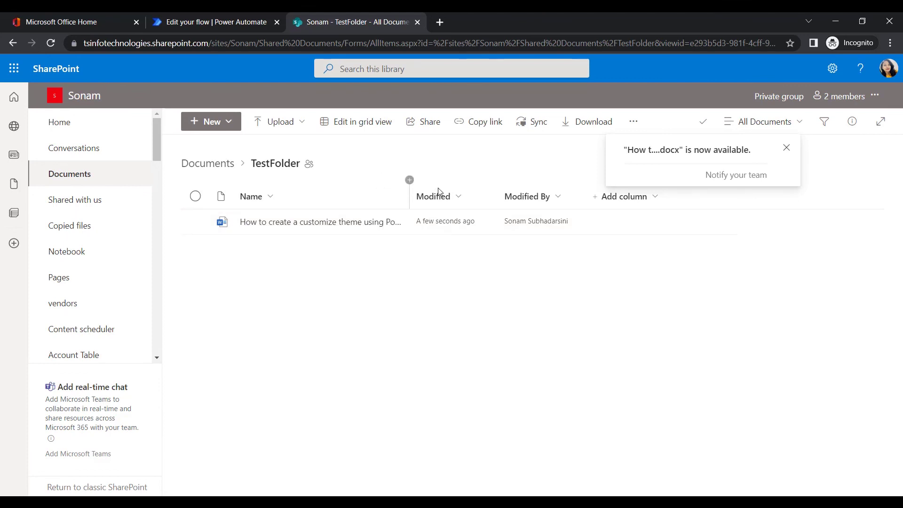
drag(410, 191, 458, 184)
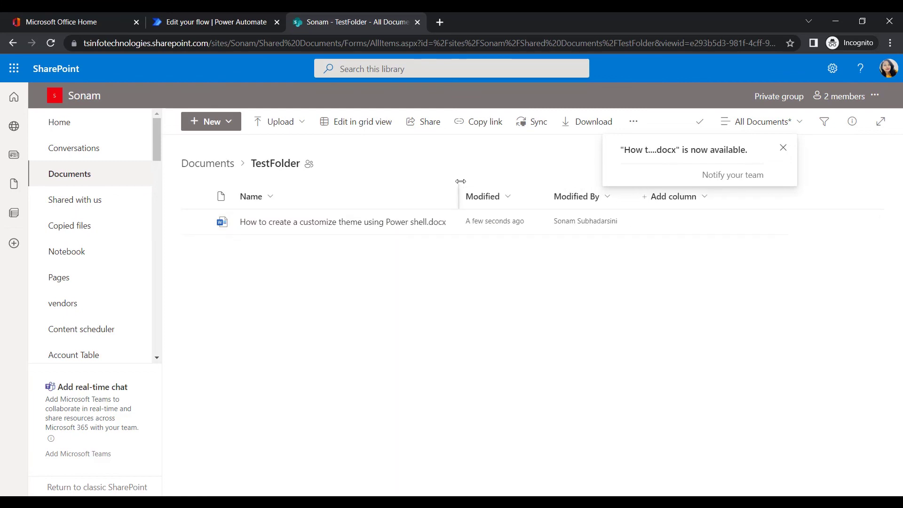
click(783, 147)
Return to the flow's details in Power Automate and open its latest run from the 28-day run history.
click(231, 450)
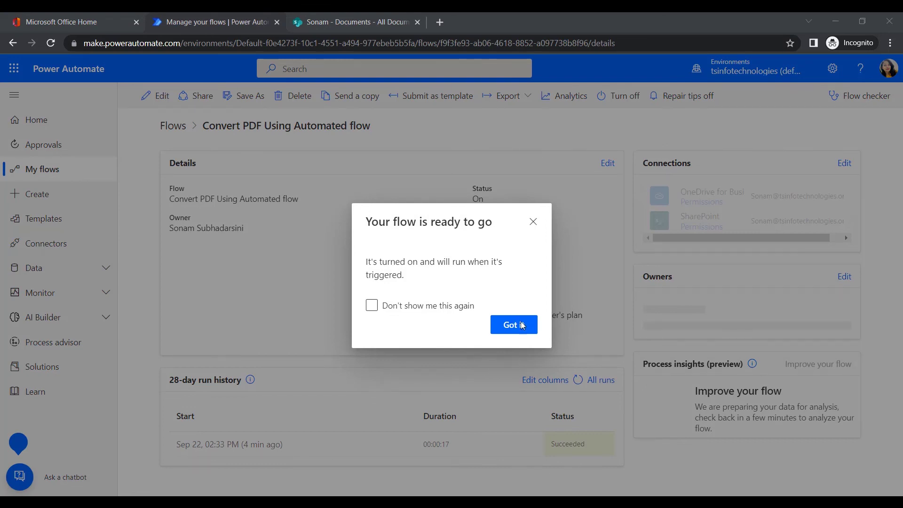
click(535, 223)
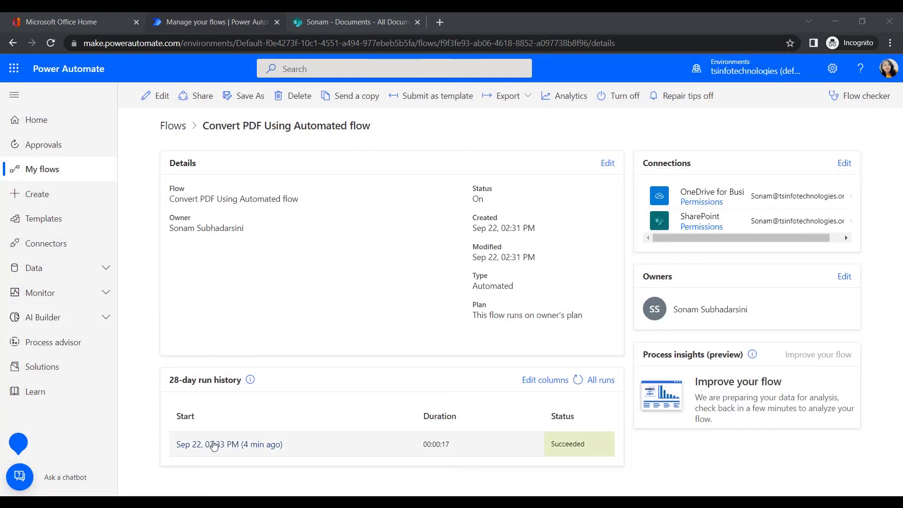
click(227, 448)
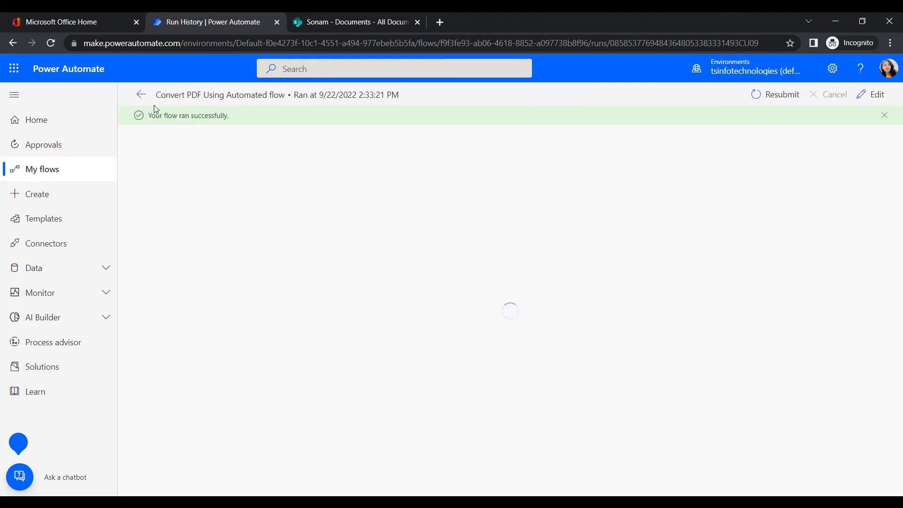
Switch to the SharePoint document library and check the contents of the Convert PDFs folder and of TestFolder.
click(395, 19)
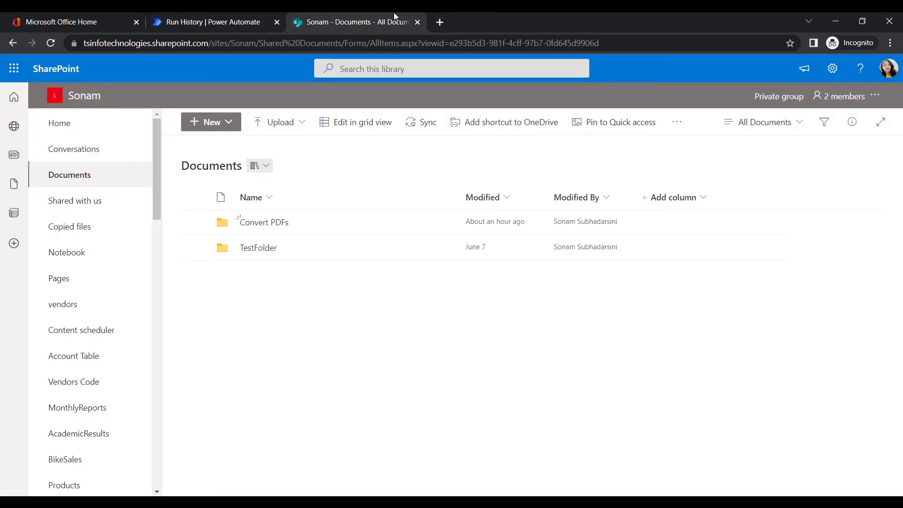
click(265, 223)
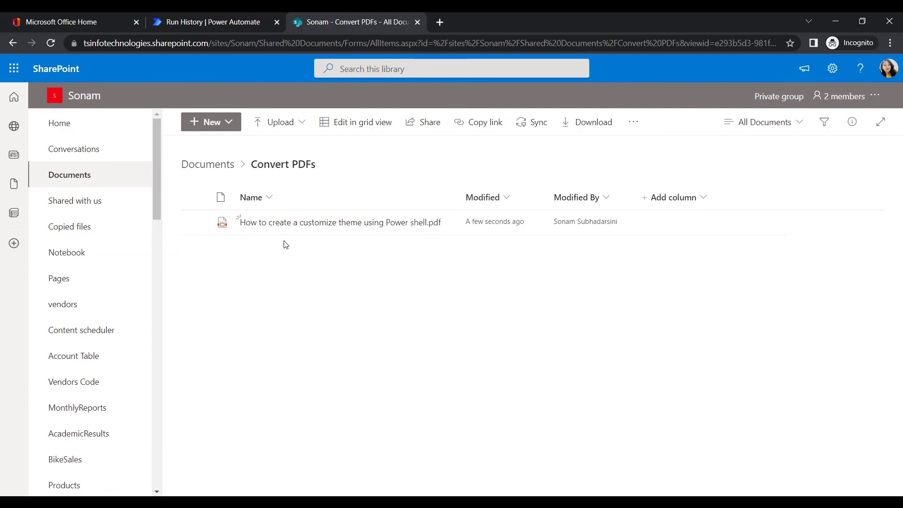
click(211, 165)
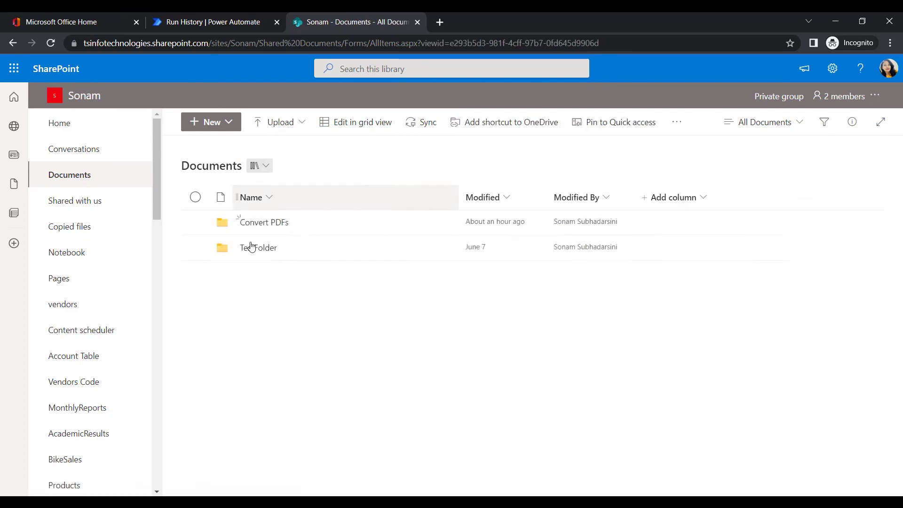
click(250, 249)
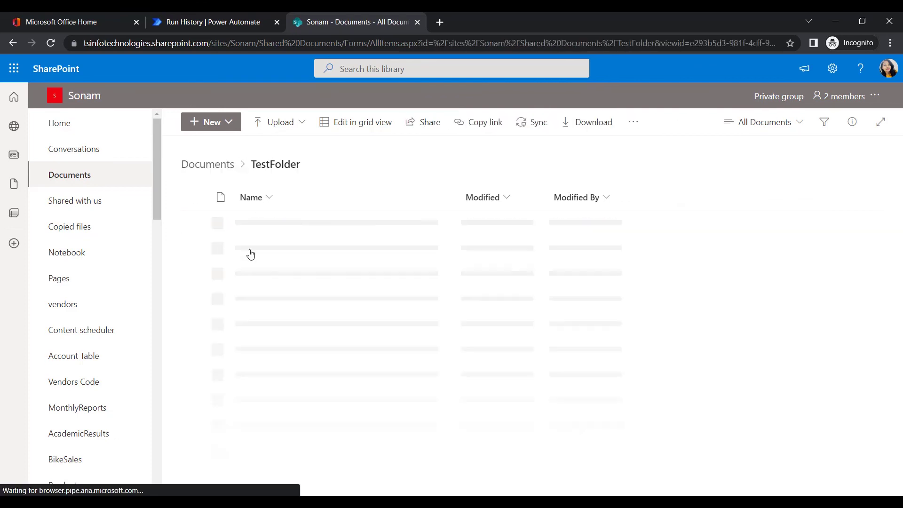